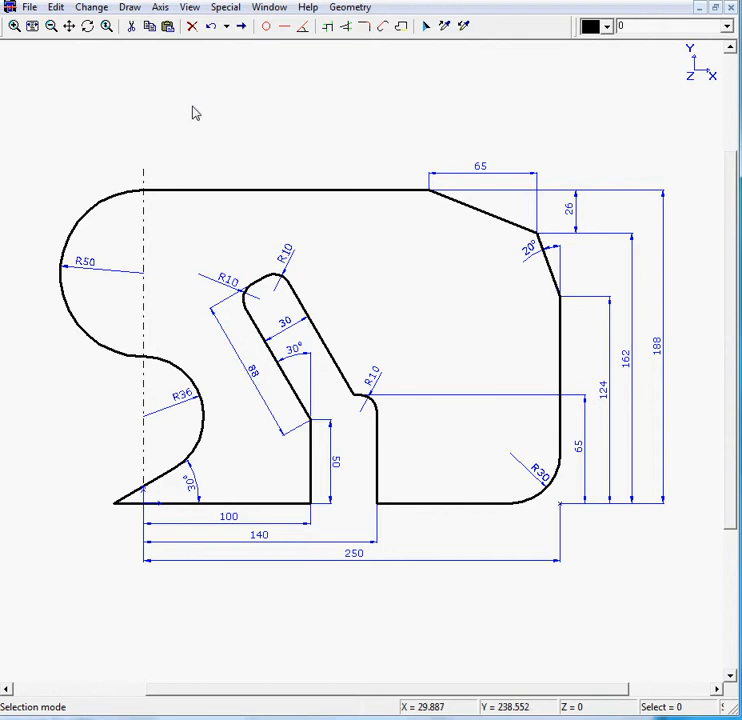
# Delete the whole existing profile together with all its dimensions.
pyautogui.moveTo(30, 73)
pyautogui.mouseDown()
pyautogui.moveTo(219, 250)
pyautogui.moveTo(561, 470)
pyautogui.moveTo(715, 626)
pyautogui.mouseUp()
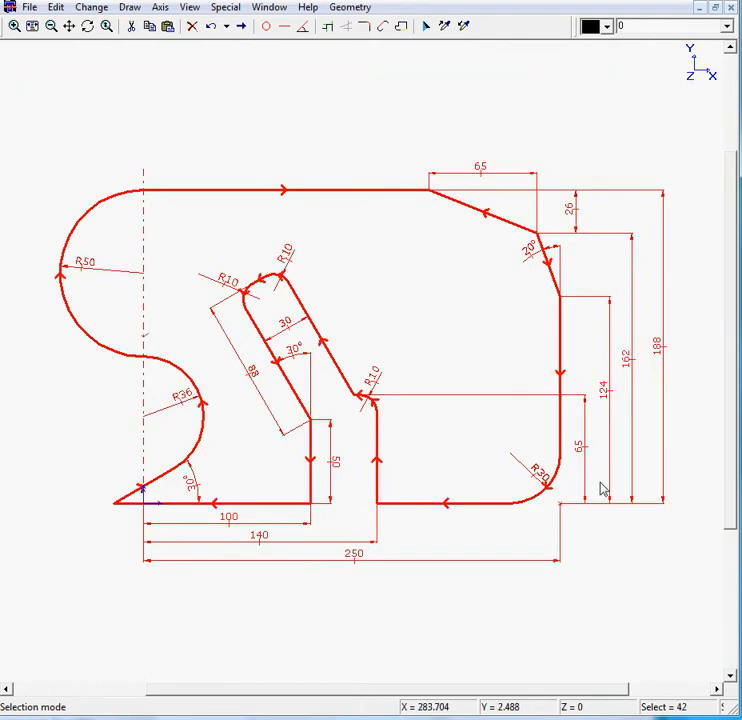
pyautogui.click(192, 30)
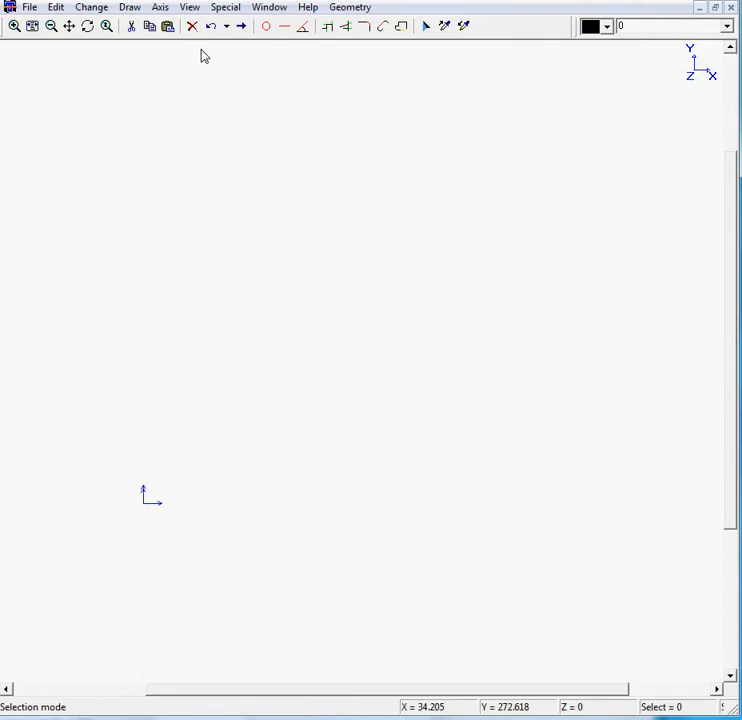
# Sketch a horizontal base line at Y 0, running from about X 16 to about X 157.
pyautogui.click(285, 28)
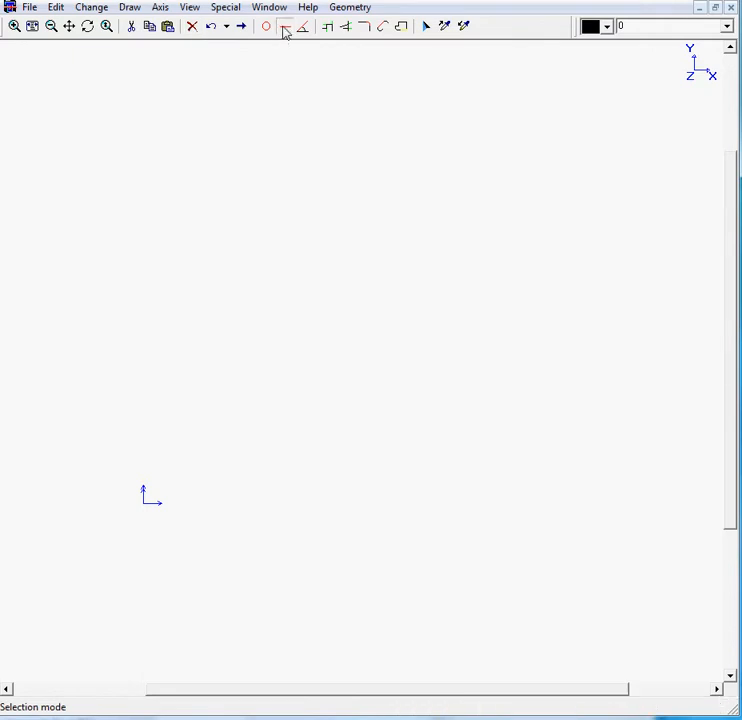
pyautogui.moveTo(170, 508); pyautogui.dragTo(405, 508)
pyautogui.moveTo(335, 221); pyautogui.dragTo(293, 168)
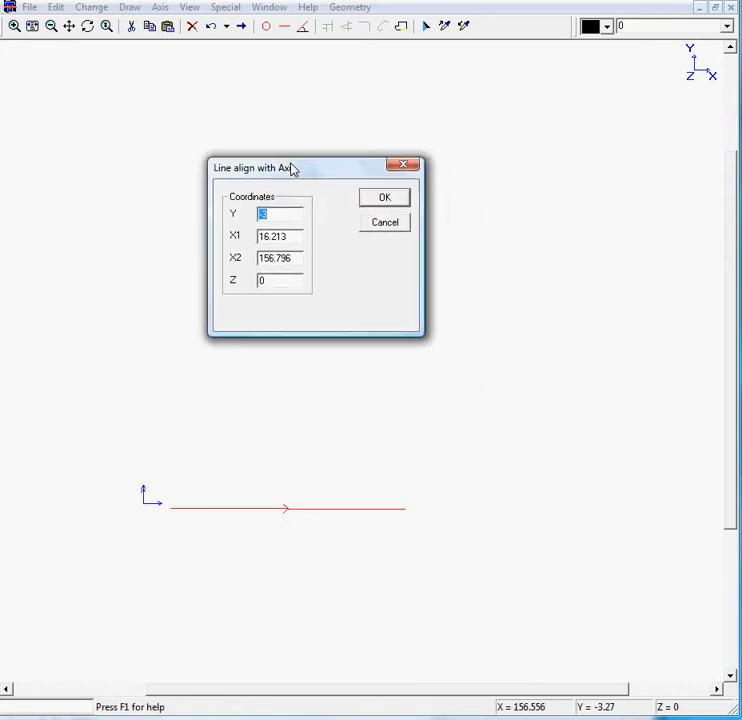
pyautogui.press('Tab')
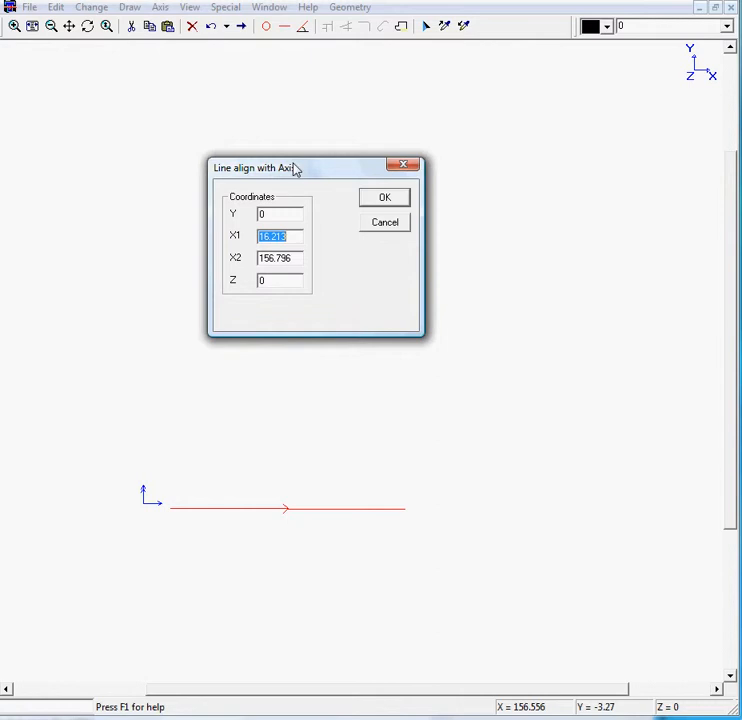
pyautogui.press('Tab')
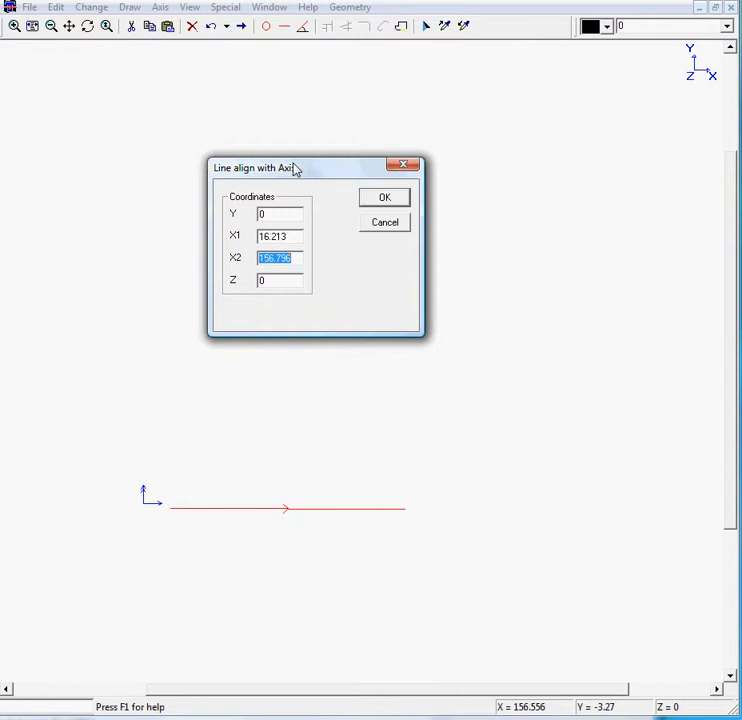
pyautogui.press('Tab')
pyautogui.press('Return')
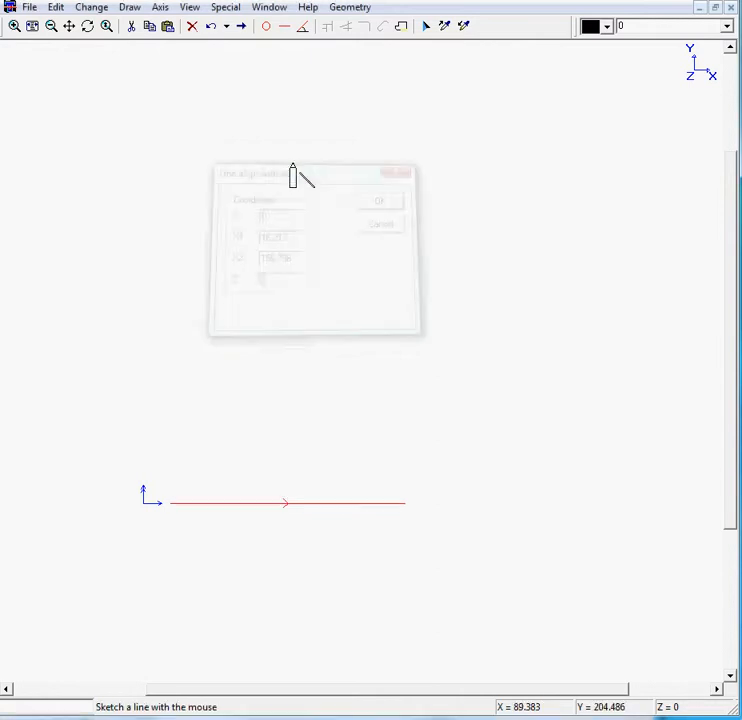
# Add a vertical line at X 100 ending at Y 50, and trim it with the base line into a corner.
pyautogui.click(311, 518)
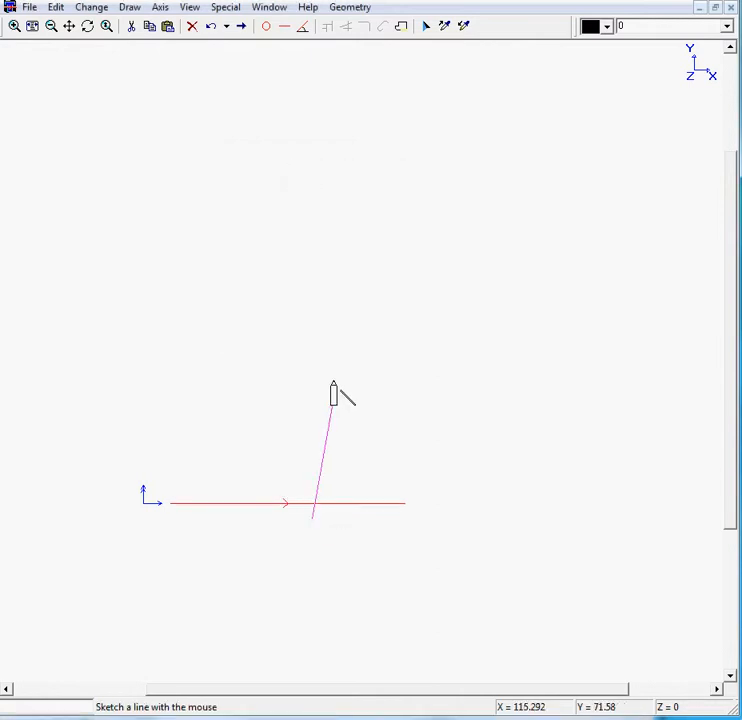
pyautogui.click(307, 373)
pyautogui.moveTo(282, 338); pyautogui.dragTo(172, 156)
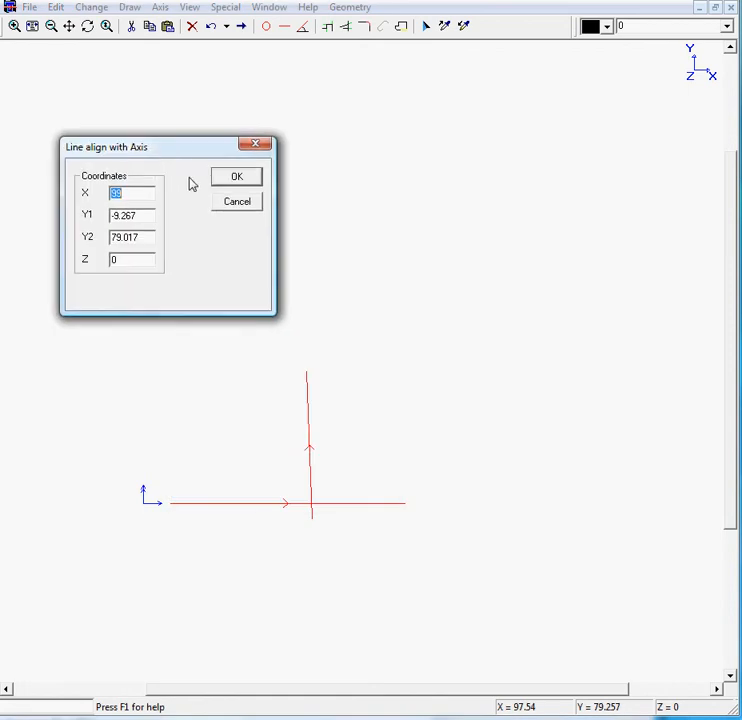
pyautogui.write('100')
pyautogui.press('Tab')
pyautogui.press('Tab')
pyautogui.write('50')
pyautogui.press('Return')
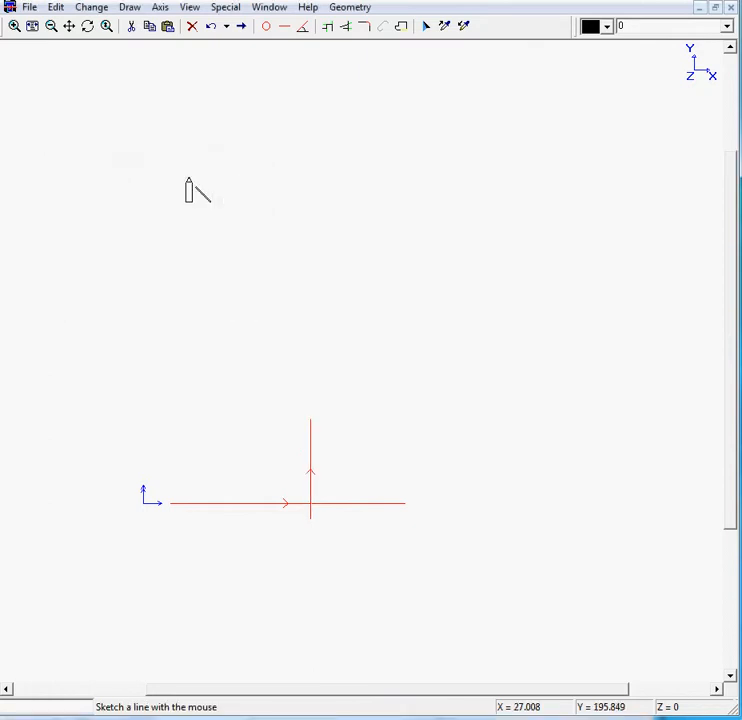
pyautogui.click(330, 26)
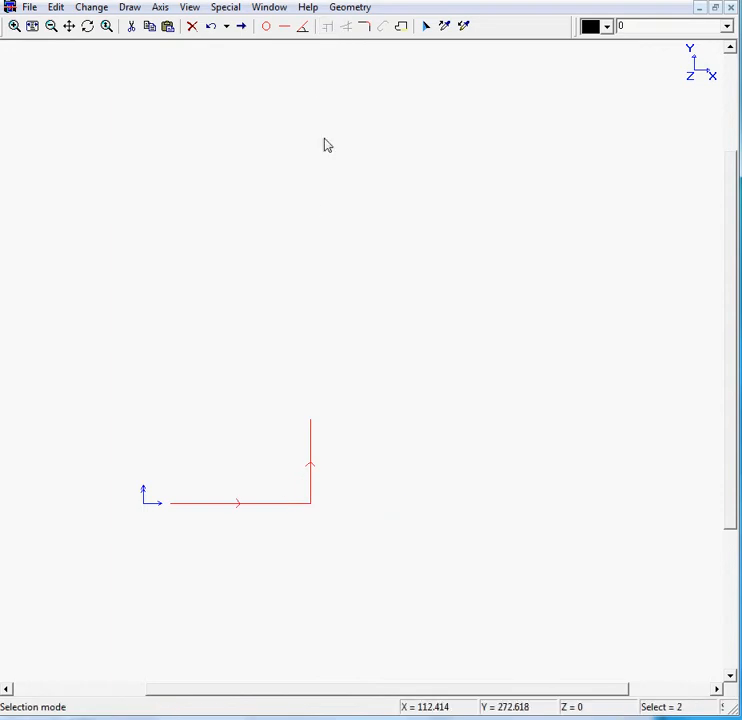
# Add an 88 long line at 90+30 degrees to the X-axis from the upper end of the vertical line.
pyautogui.click(32, 26)
pyautogui.click(50, 27)
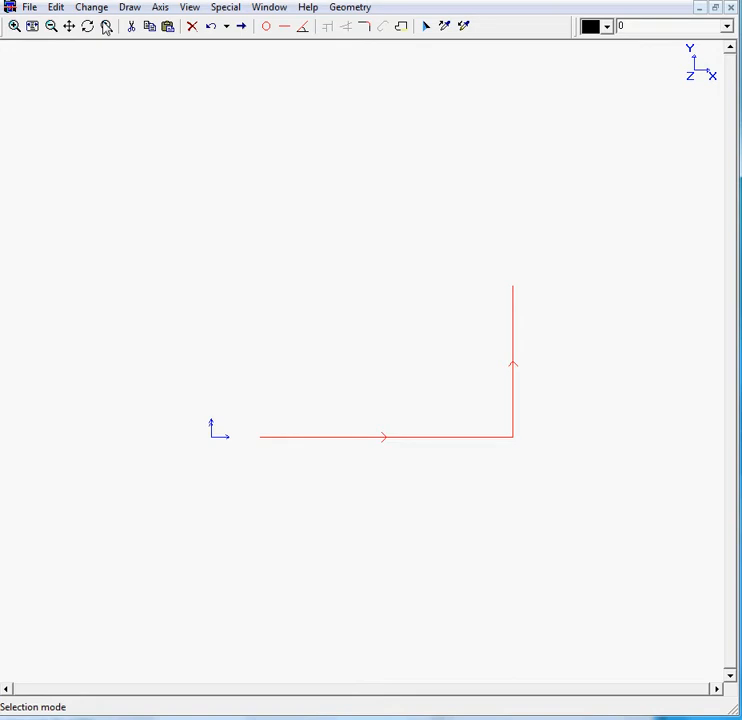
pyautogui.click(69, 26)
pyautogui.moveTo(334, 260)
pyautogui.mouseDown()
pyautogui.moveTo(305, 331)
pyautogui.moveTo(274, 358)
pyautogui.mouseUp()
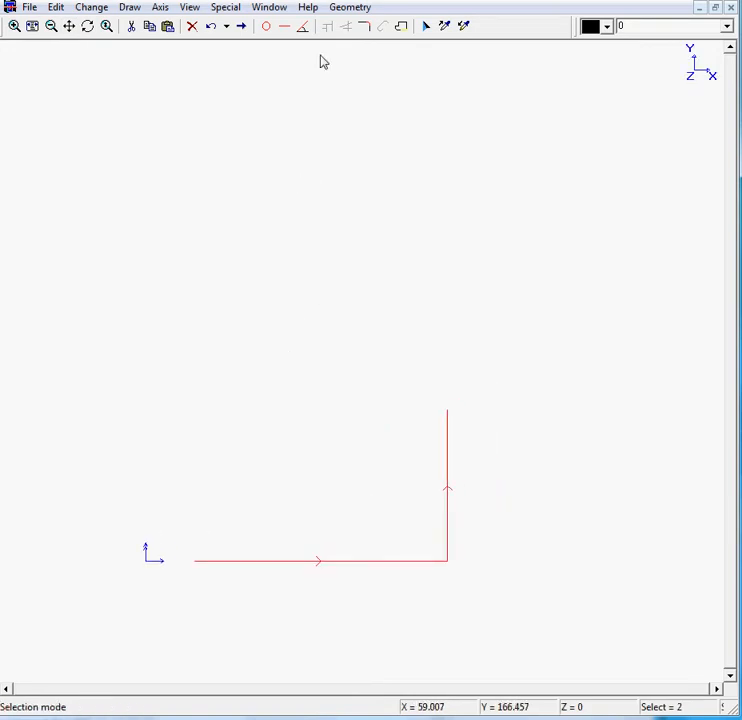
pyautogui.click(302, 26)
pyautogui.moveTo(295, 17); pyautogui.dragTo(228, 167)
pyautogui.write('90')
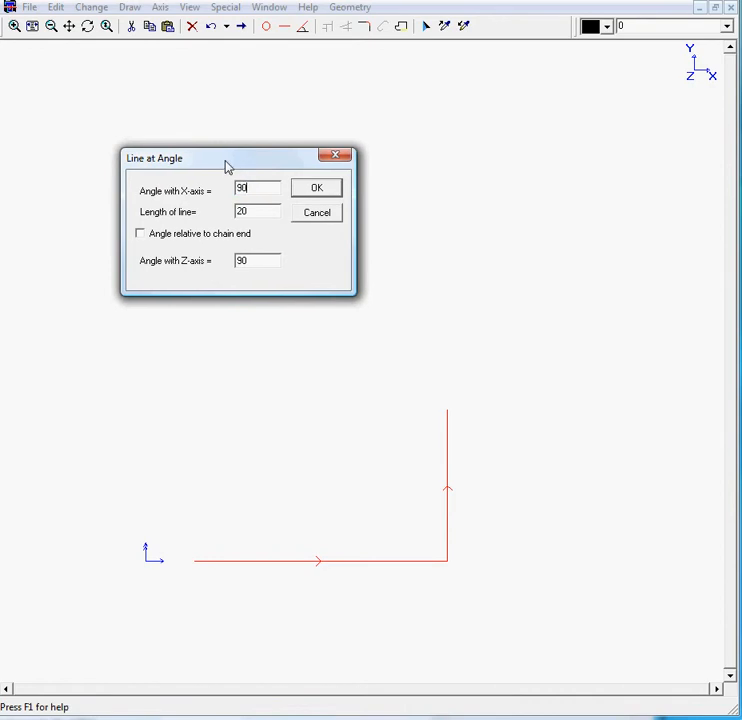
pyautogui.write('+30')
pyautogui.press('Tab')
pyautogui.write('888')
pyautogui.press('BackSpace')
pyautogui.click(316, 190)
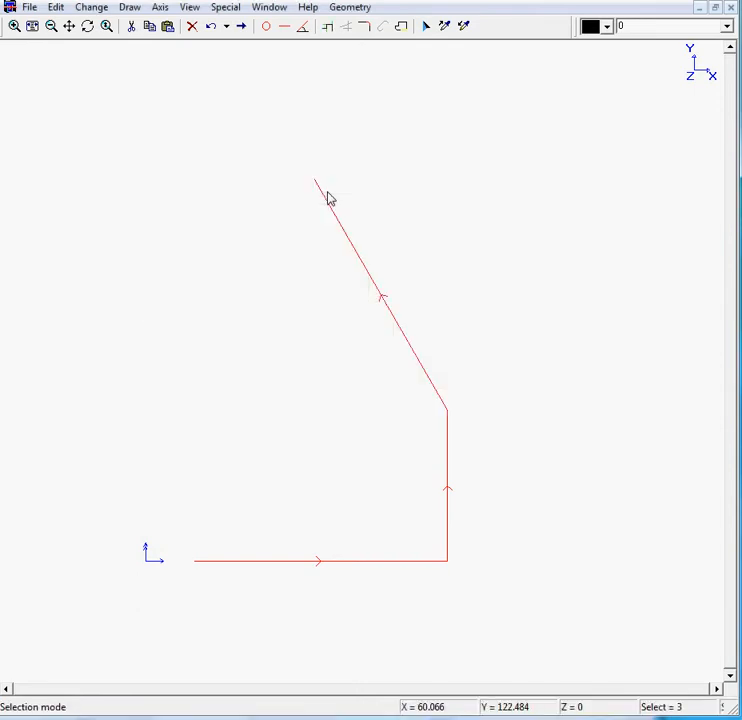
pyautogui.moveTo(330, 198)
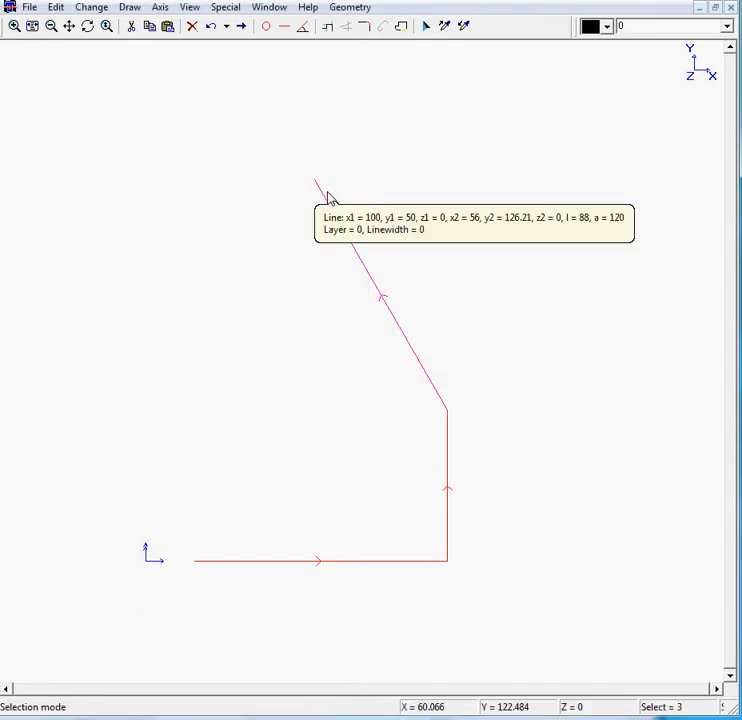
# Add a 30 long line at -90 degrees relative to the chain end to form the slot's upper end.
pyautogui.click(304, 30)
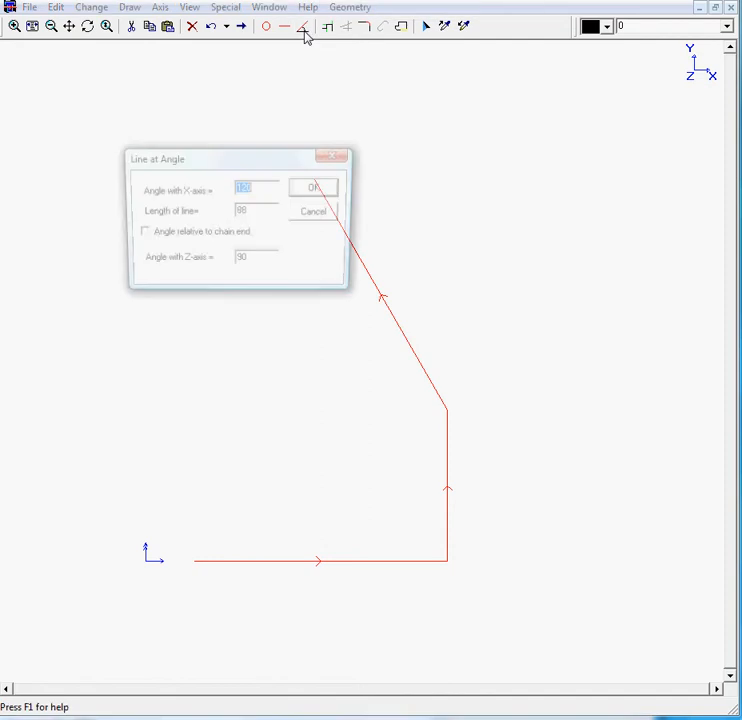
pyautogui.moveTo(286, 160); pyautogui.dragTo(180, 84)
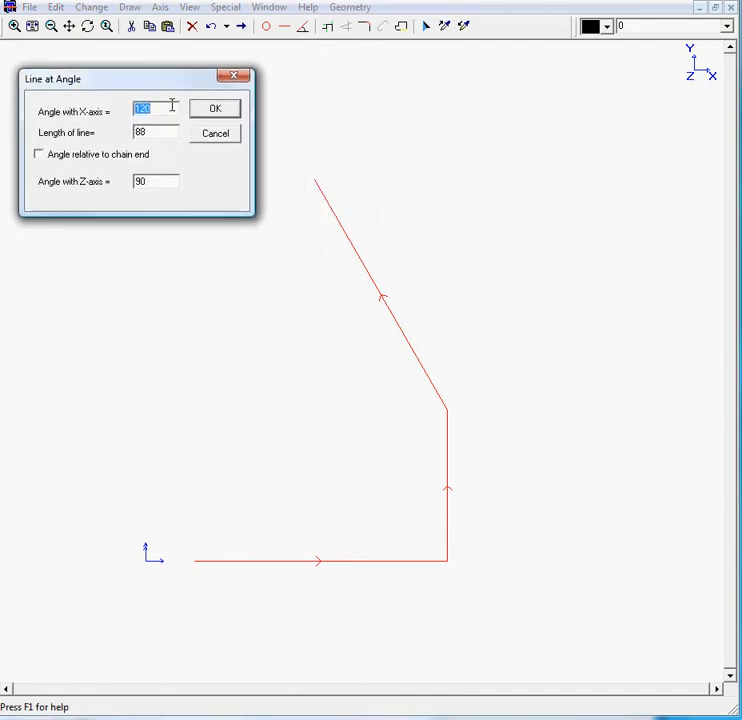
pyautogui.click(50, 157)
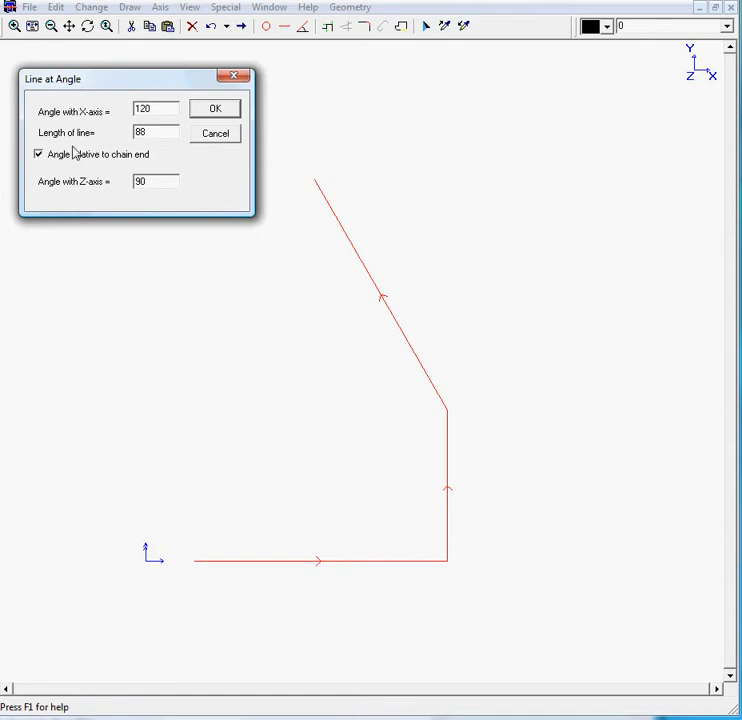
pyautogui.moveTo(158, 112); pyautogui.dragTo(86, 104)
pyautogui.write('-90')
pyautogui.press('Tab')
pyautogui.write('30')
pyautogui.click(212, 113)
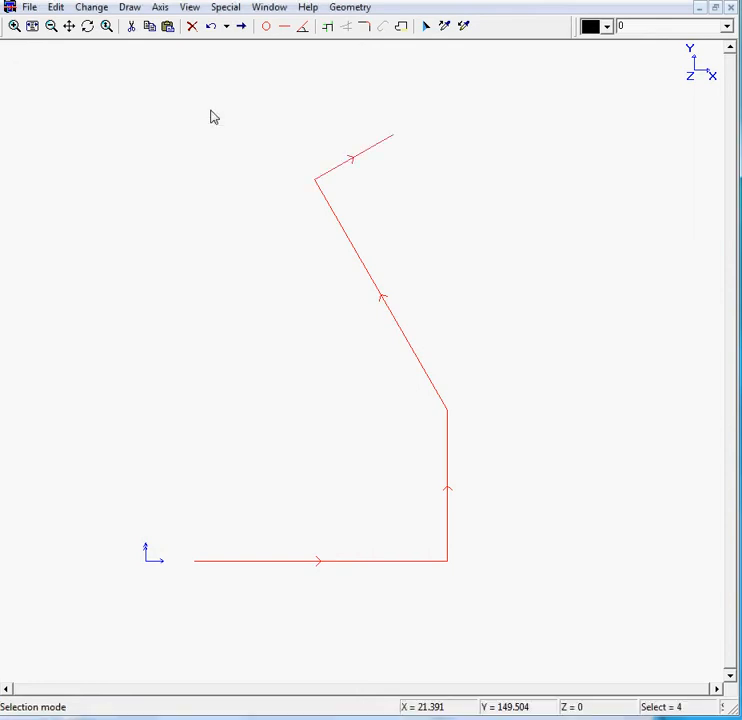
# Fillet the corner between the 88 long slanted line and the slot's end line with radius 10.
pyautogui.click(366, 26)
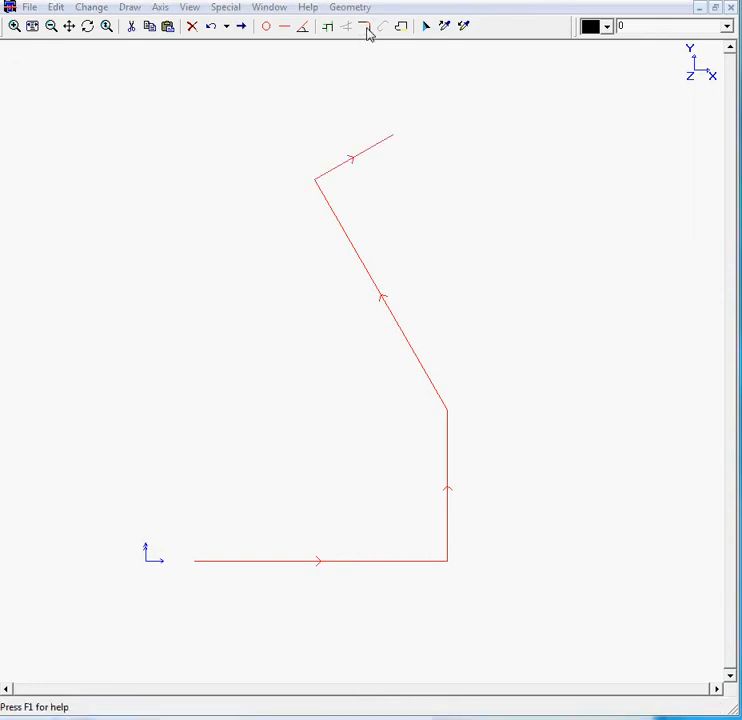
pyautogui.write('10')
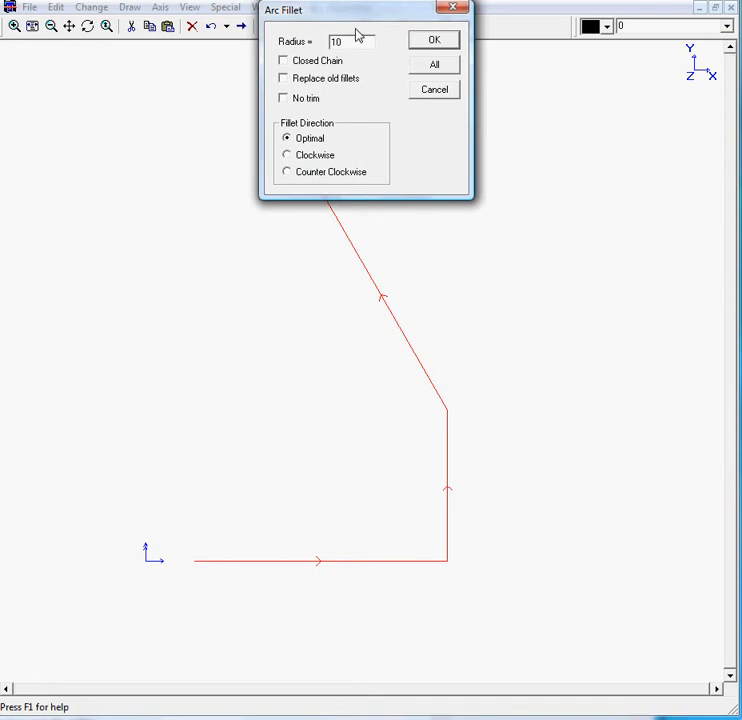
pyautogui.click(422, 43)
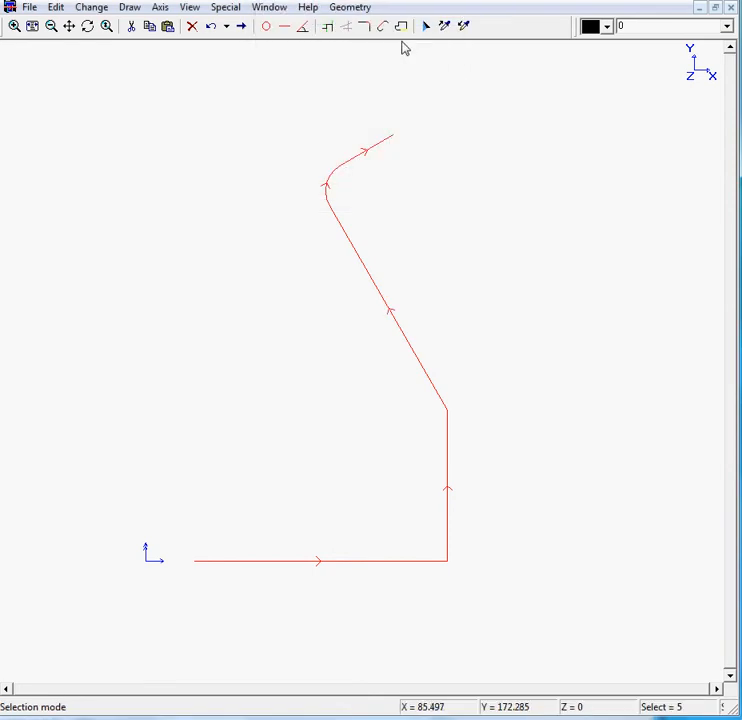
# Add an 85 long line at -90 degrees relative to the chain end as the slot's second long side.
pyautogui.click(305, 31)
pyautogui.moveTo(310, 25); pyautogui.dragTo(183, 105)
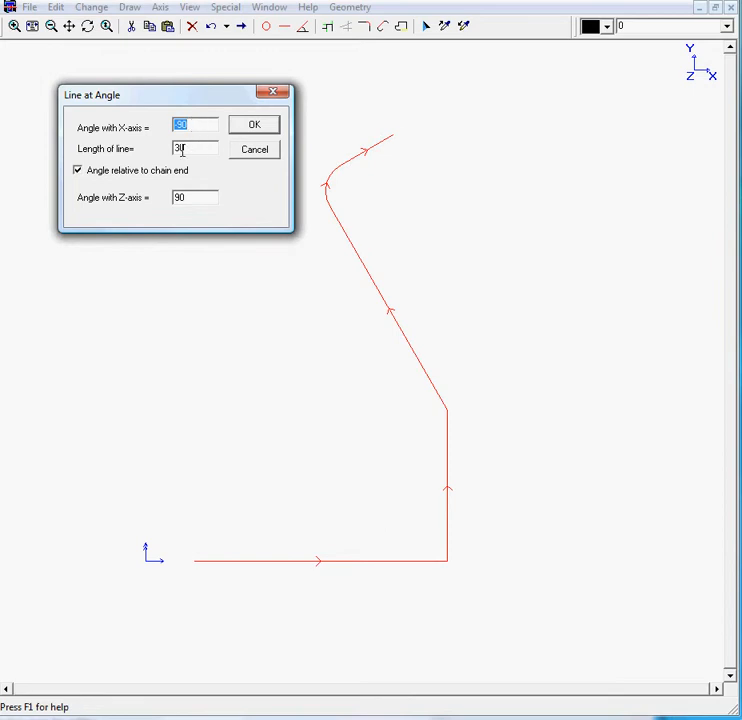
pyautogui.write('-90')
pyautogui.press('Tab')
pyautogui.write('85')
pyautogui.click(255, 125)
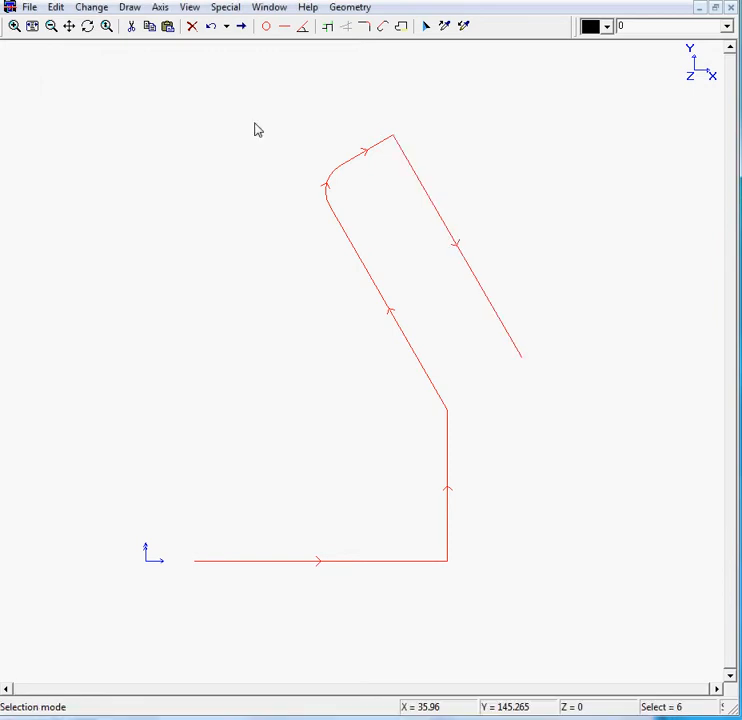
# Fillet the corner between the slot's end line and its second long side with radius 10.
pyautogui.click(366, 27)
pyautogui.moveTo(346, 12); pyautogui.dragTo(139, 131)
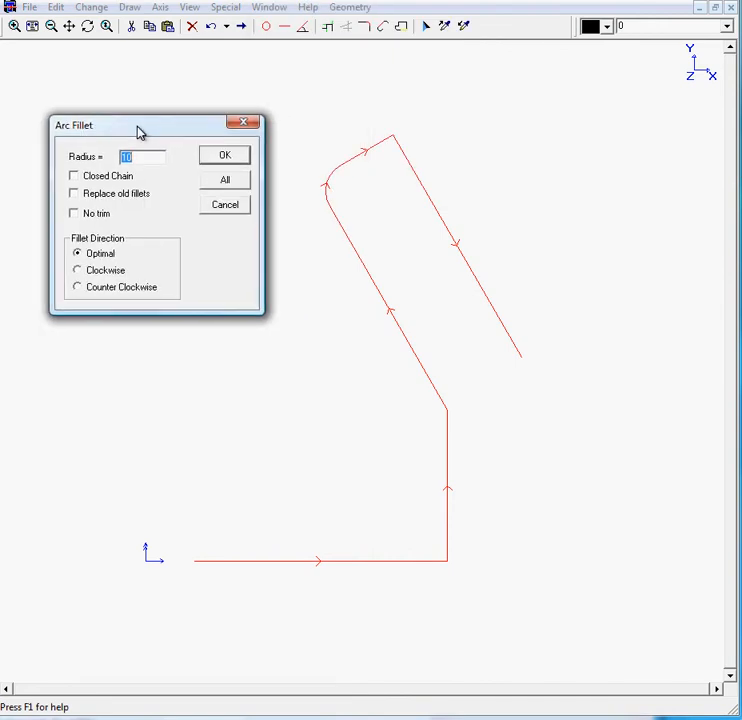
pyautogui.click(227, 157)
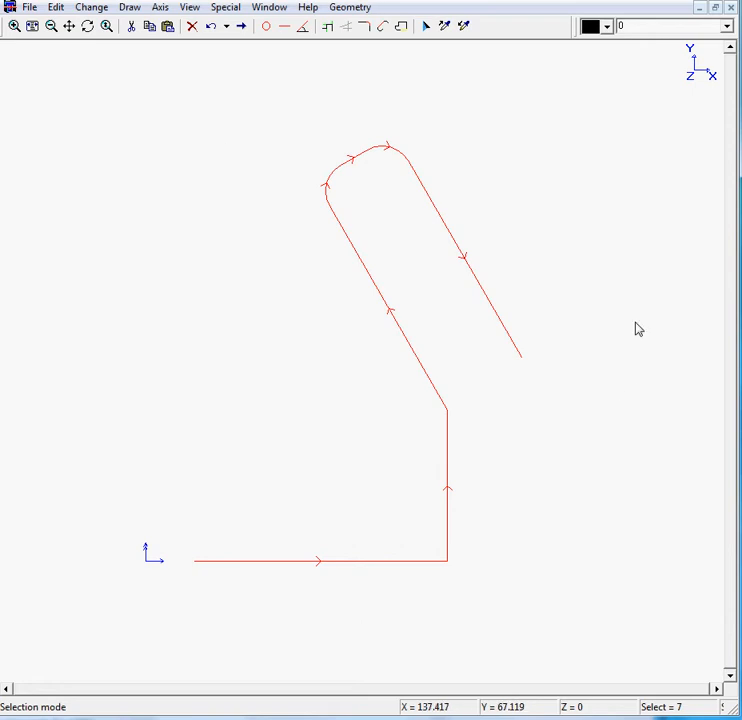
# Sketch a horizontal line at Y 65 below the slot's open side, from about X 125 to about X 163.
pyautogui.click(285, 27)
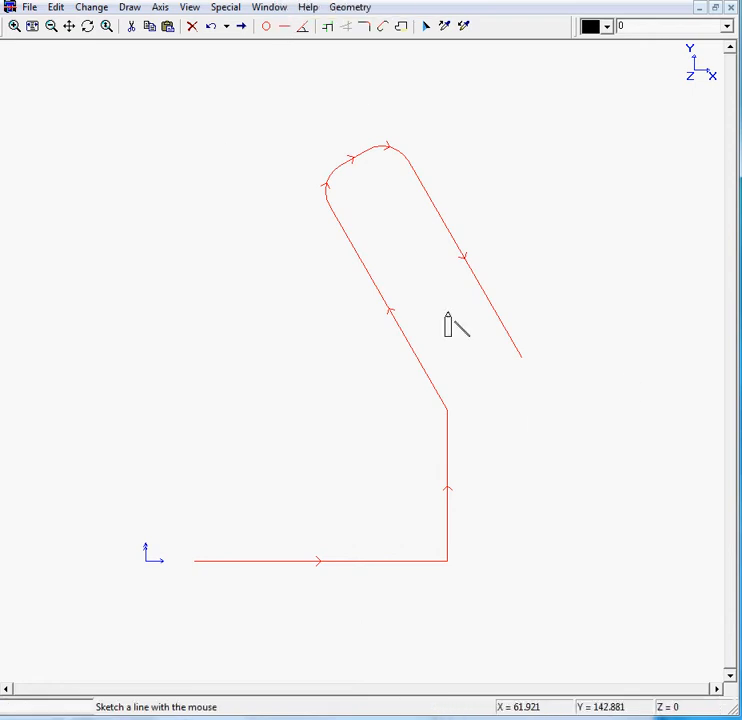
pyautogui.click(522, 416)
pyautogui.click(638, 416)
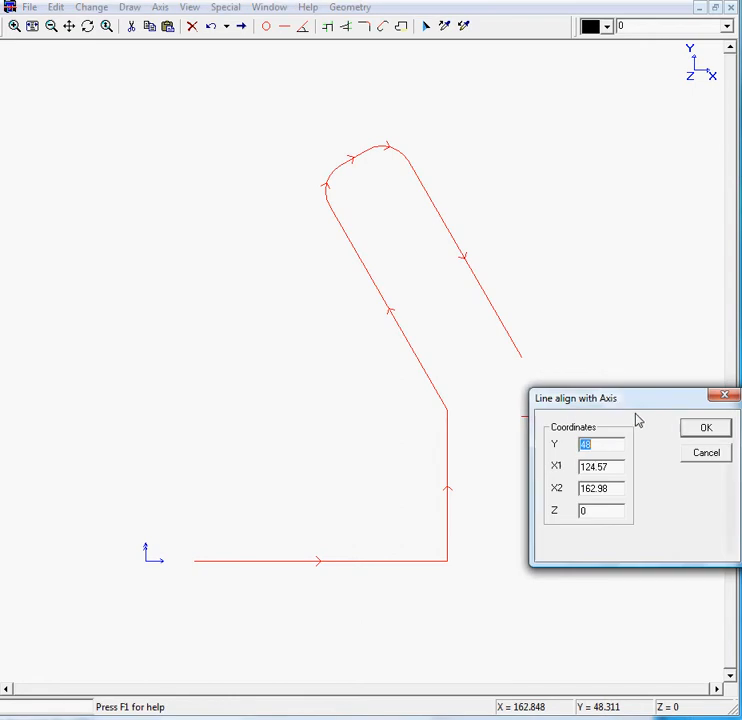
pyautogui.moveTo(609, 402); pyautogui.dragTo(173, 164)
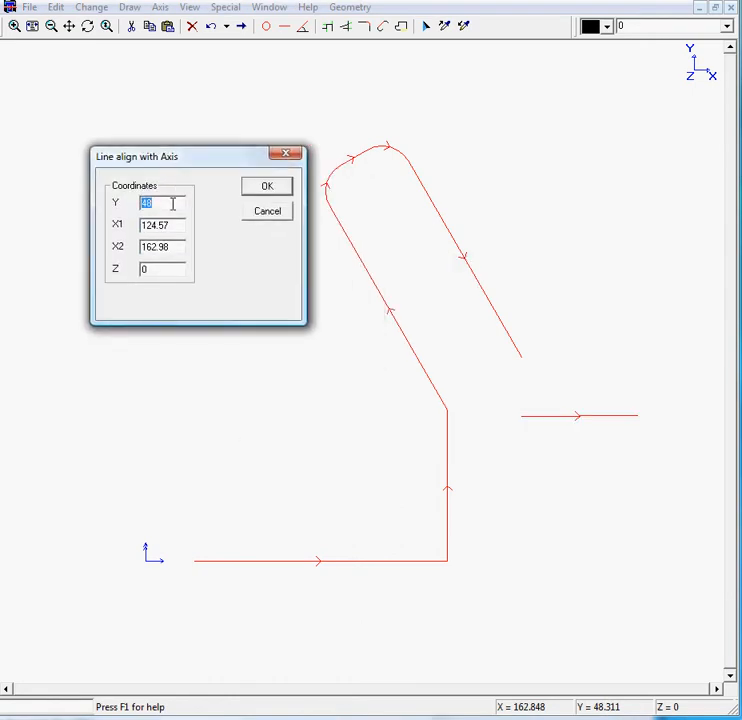
pyautogui.write('65')
pyautogui.press('Return')
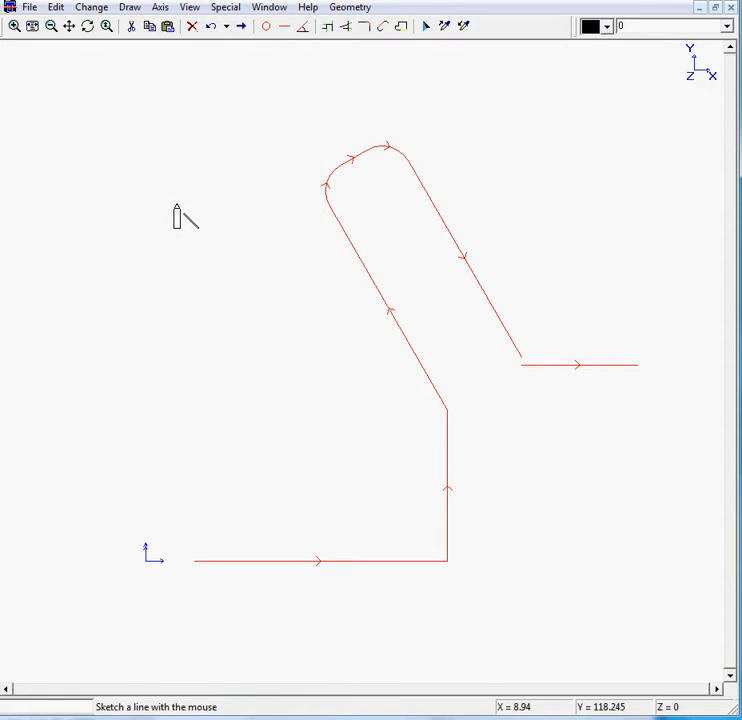
# Sketch a vertical line at X 140 crossing the Y 65 line, from about Y 75 down to about Y -6.
pyautogui.click(569, 336)
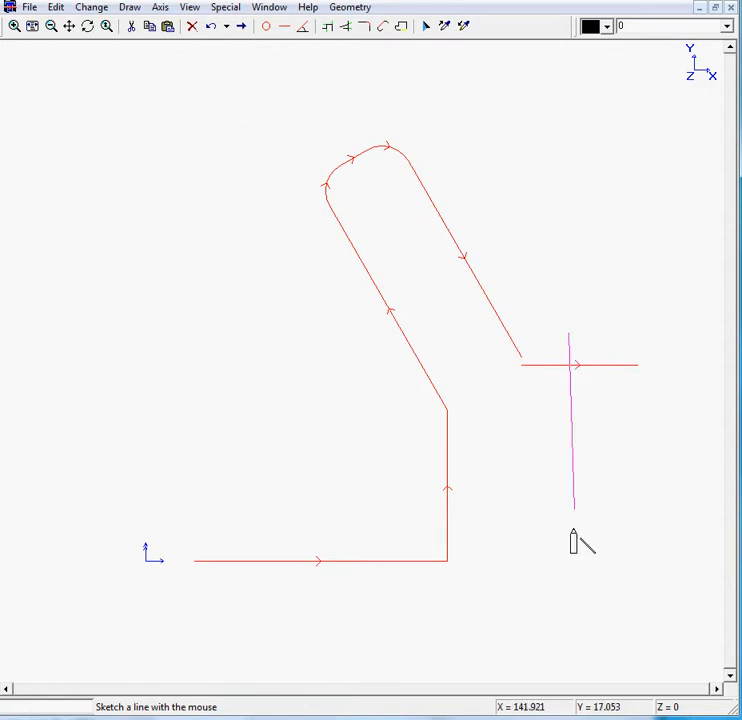
pyautogui.click(571, 580)
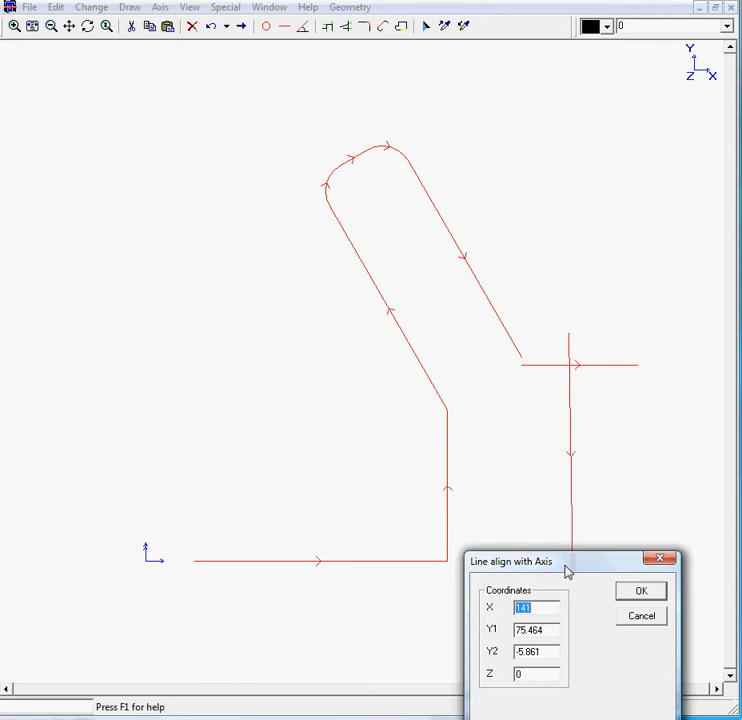
pyautogui.moveTo(533, 561); pyautogui.dragTo(80, 183)
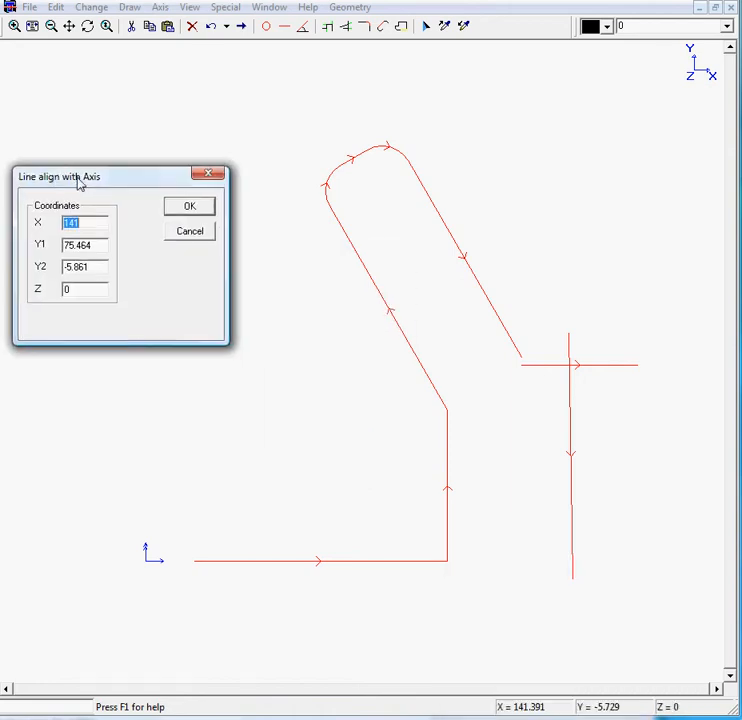
pyautogui.write('140')
pyautogui.click(190, 210)
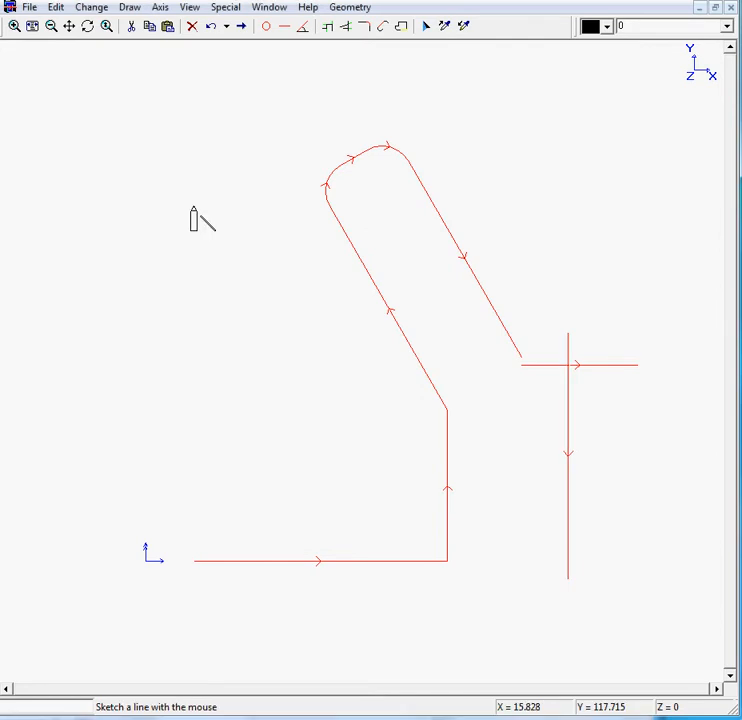
# Trim the Y 65 line to the slot's side and the X 140 line, and fillet its outer corner with radius 10.
pyautogui.click(328, 29)
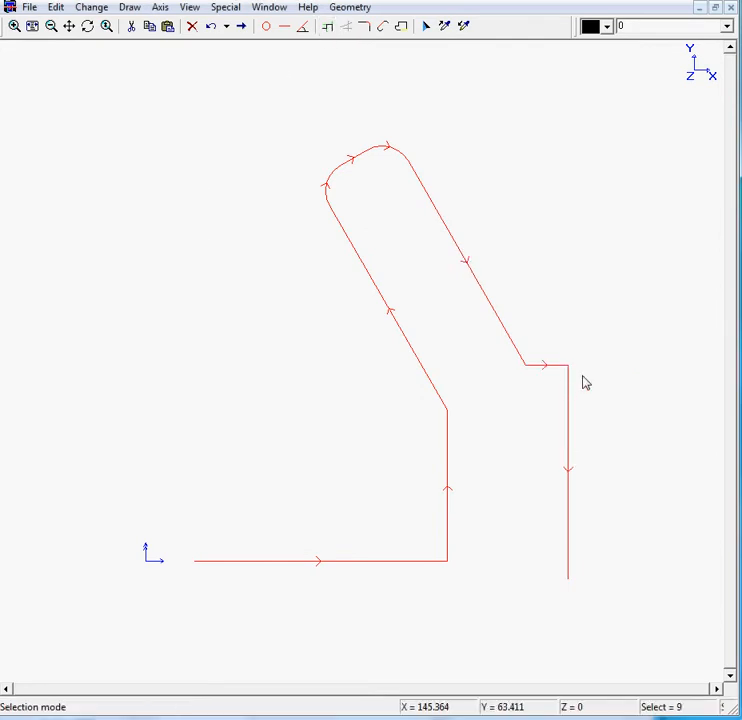
pyautogui.click(362, 26)
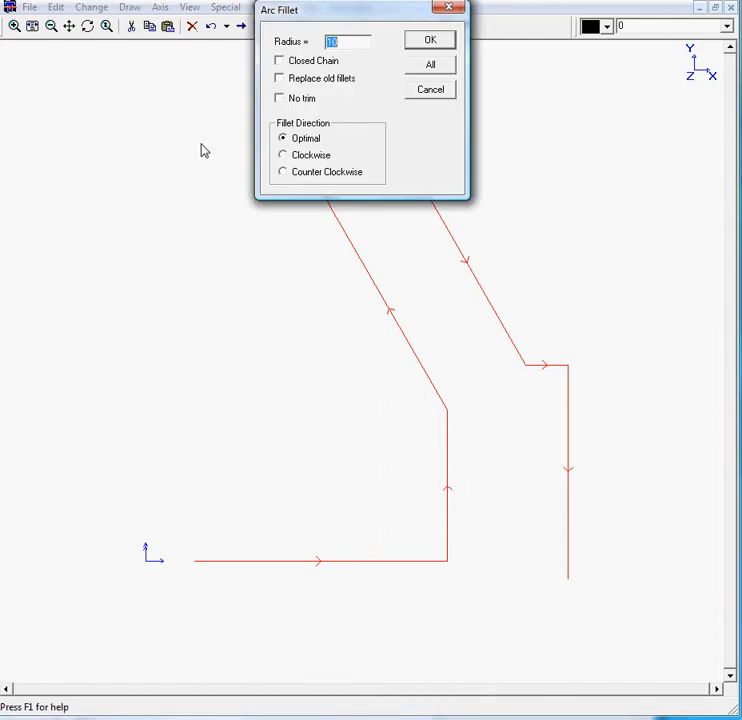
pyautogui.press('Return')
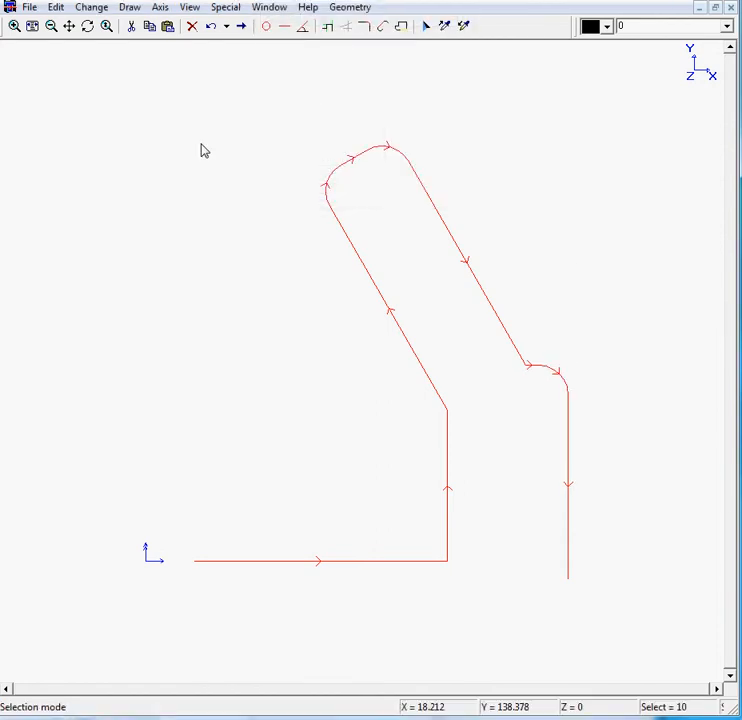
# Sketch a horizontal line at Y 0 crossing the lower end of the X 140 line, from about X 130 to about X 234.
pyautogui.click(51, 26)
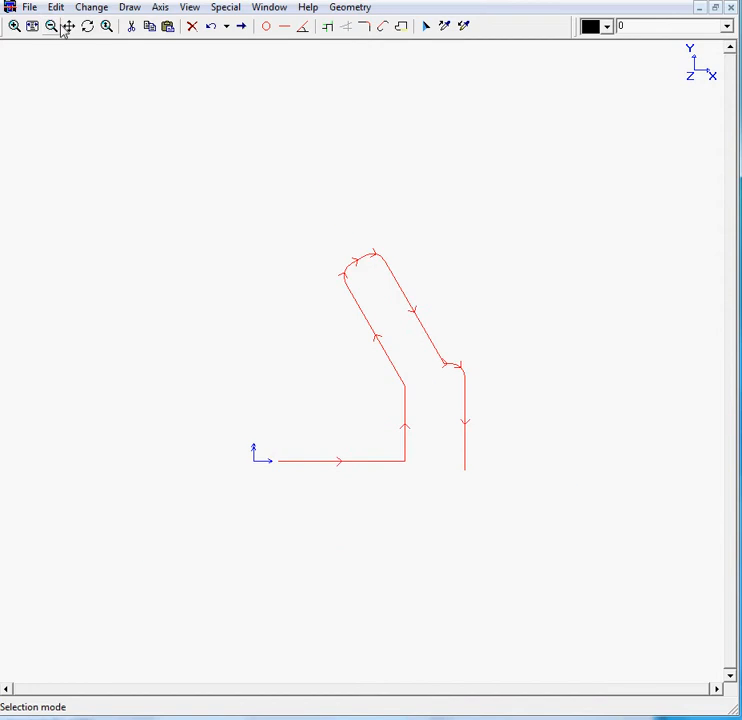
pyautogui.click(52, 26)
pyautogui.click(32, 26)
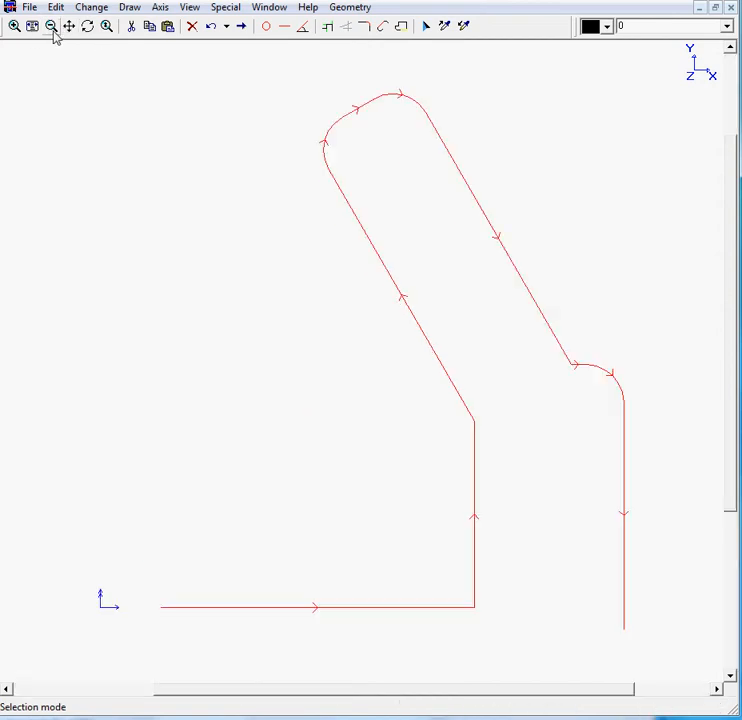
pyautogui.click(51, 26)
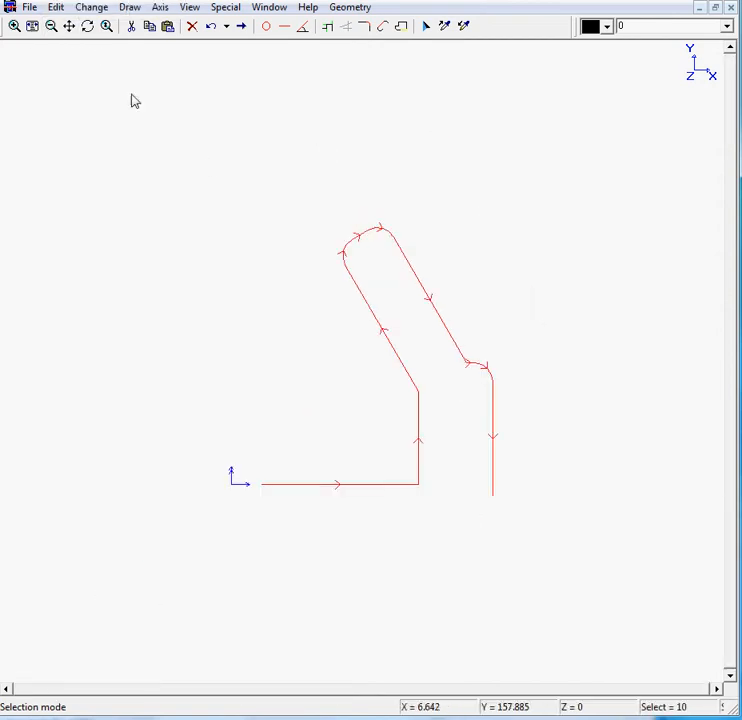
pyautogui.click(87, 27)
pyautogui.moveTo(429, 374); pyautogui.dragTo(284, 380)
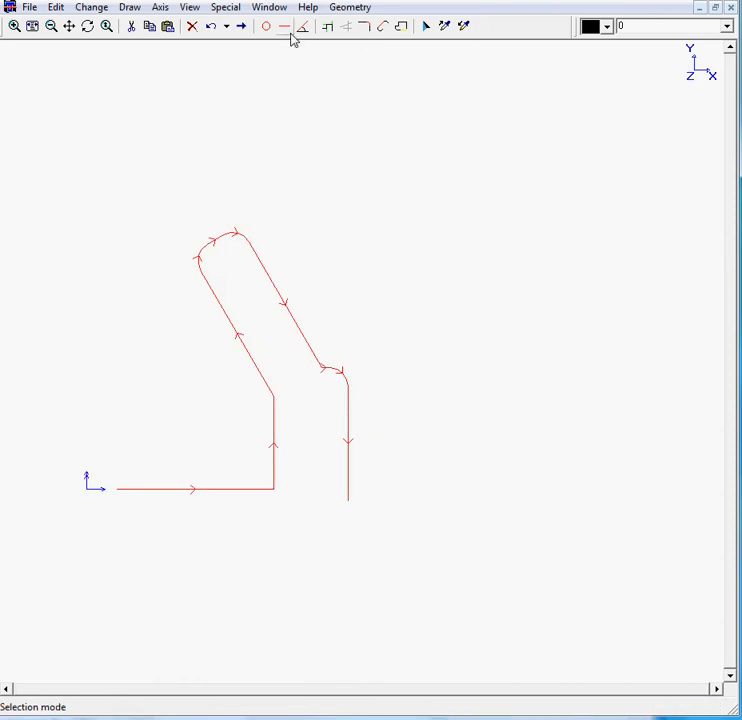
pyautogui.click(389, 250)
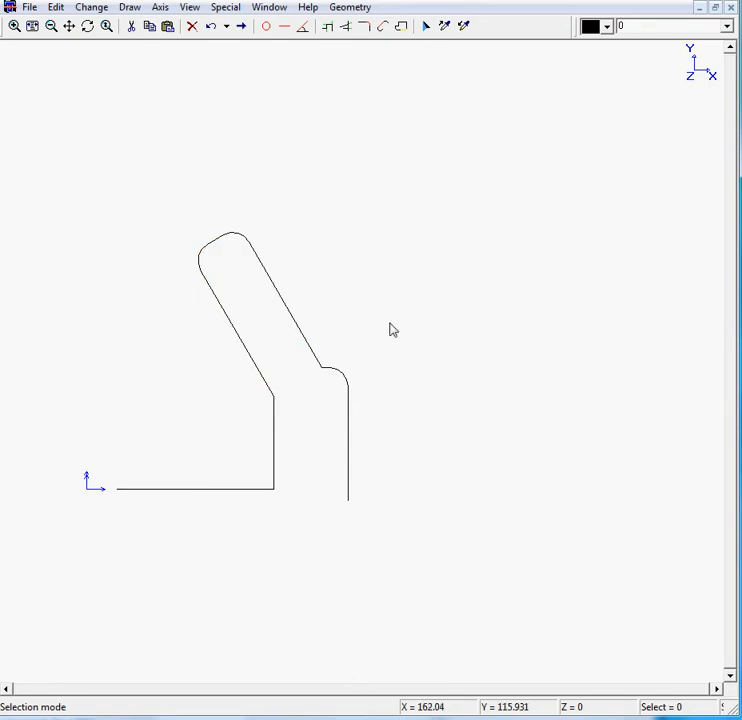
pyautogui.moveTo(350, 481)
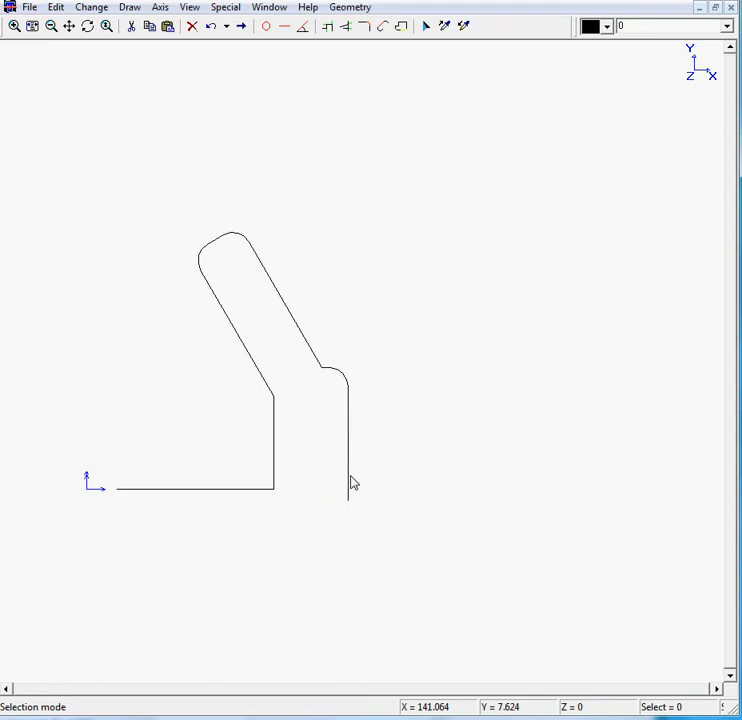
pyautogui.click(350, 483)
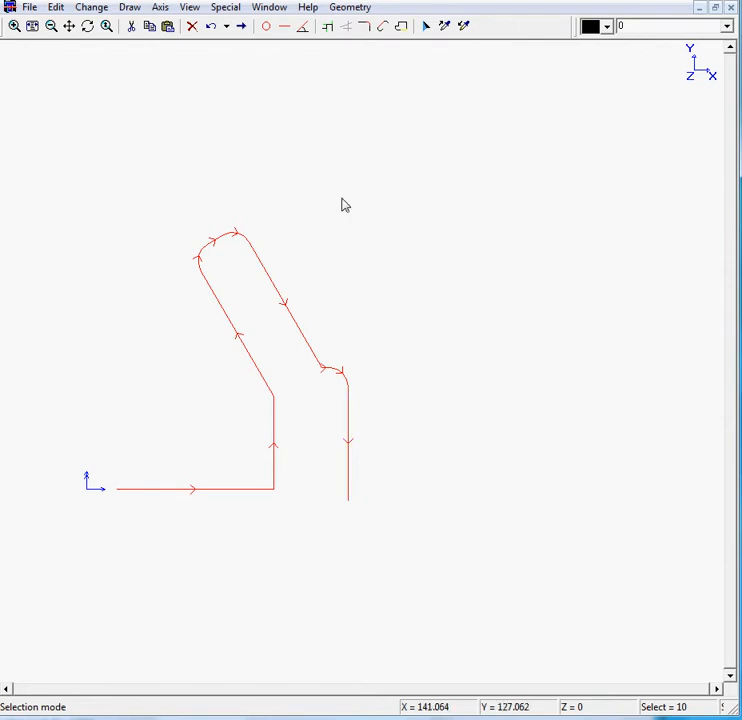
pyautogui.click(285, 27)
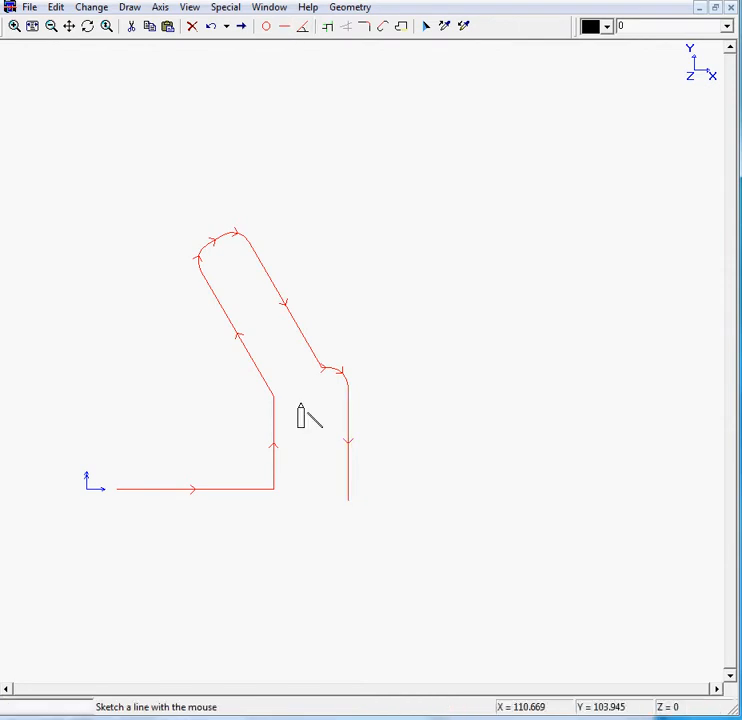
pyautogui.click(329, 486)
pyautogui.click(511, 490)
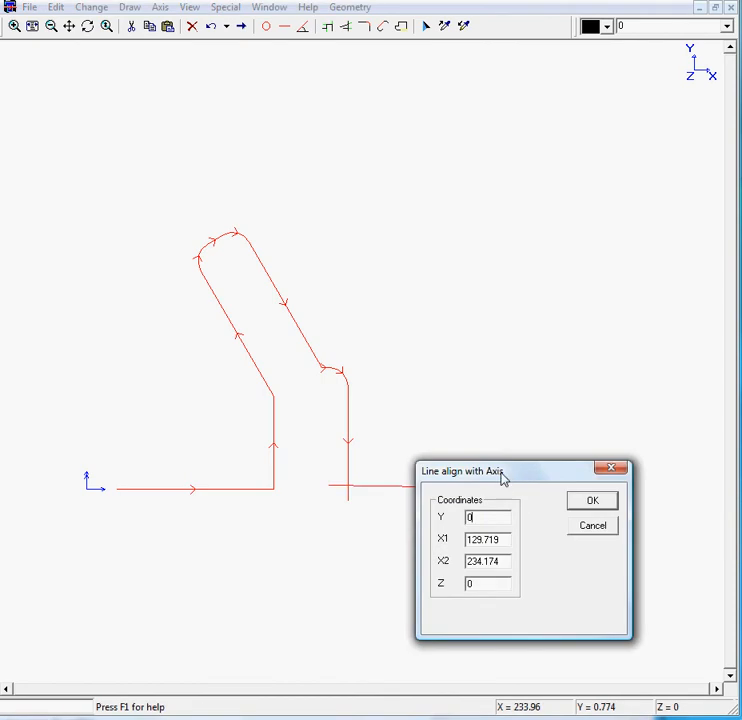
pyautogui.press('Tab')
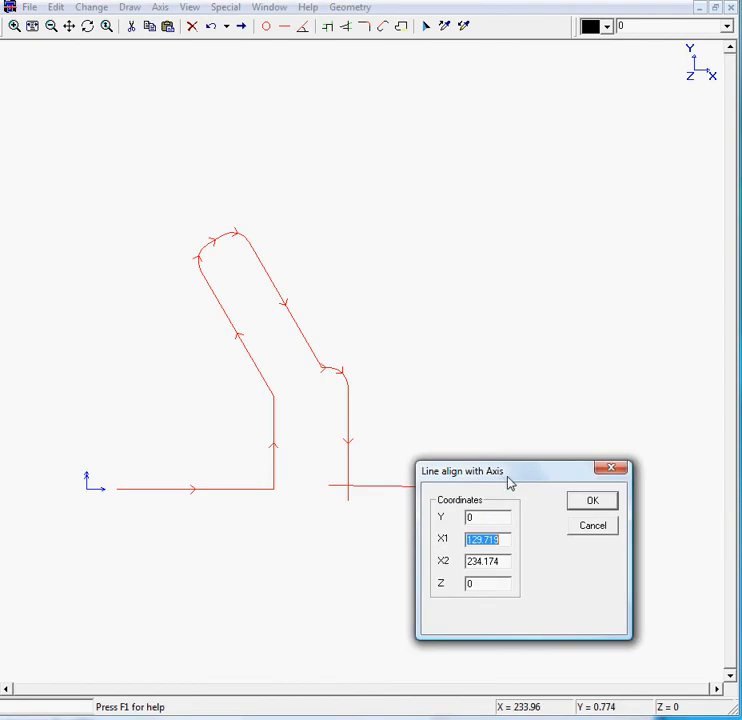
pyautogui.click(585, 501)
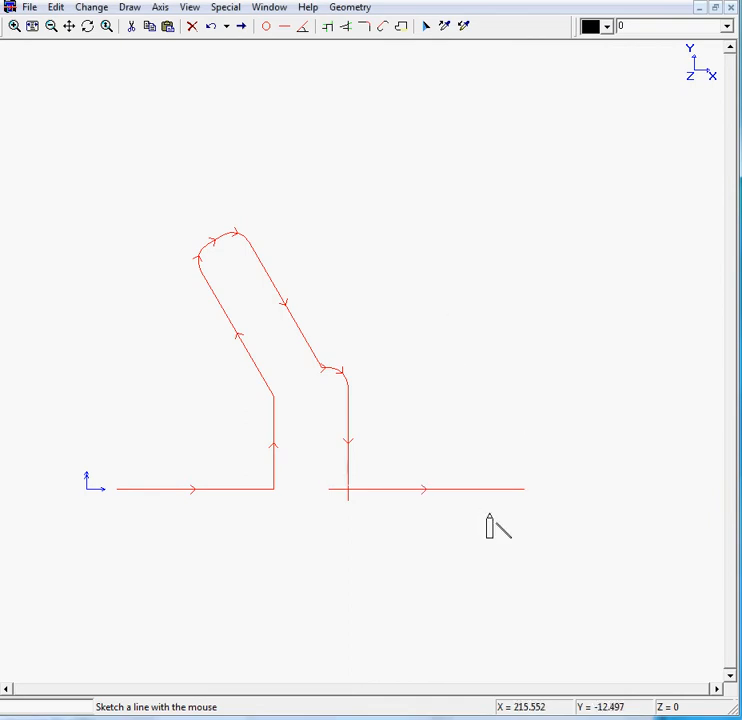
# Sketch a vertical line at X 250 from about Y -13 up to Y 124, and trim its corner and the X 140 corner on Y 0.
pyautogui.moveTo(489, 512)
pyautogui.mouseDown()
pyautogui.moveTo(488, 262)
pyautogui.moveTo(455, 212)
pyautogui.moveTo(262, 38)
pyautogui.mouseUp()
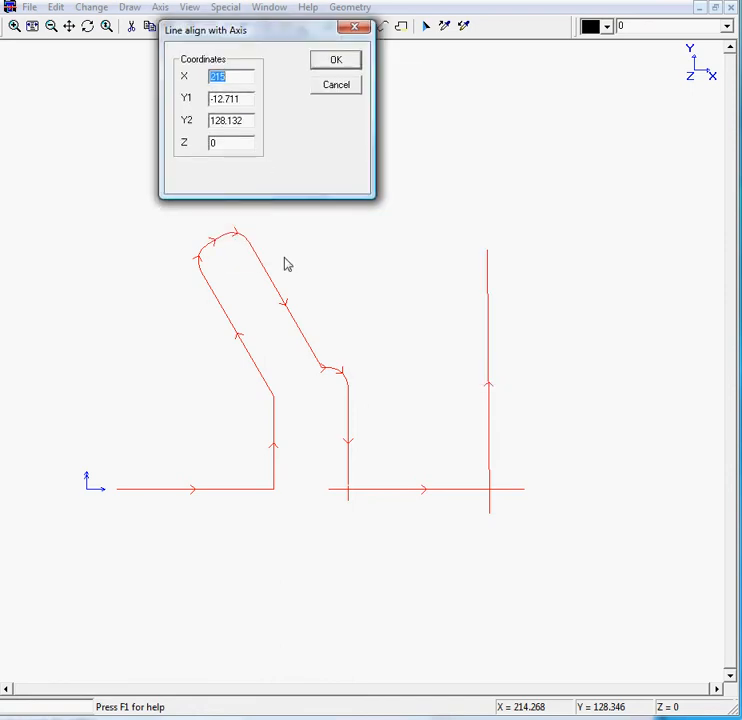
pyautogui.write('250')
pyautogui.click(338, 61)
pyautogui.moveTo(248, 119); pyautogui.dragTo(171, 113)
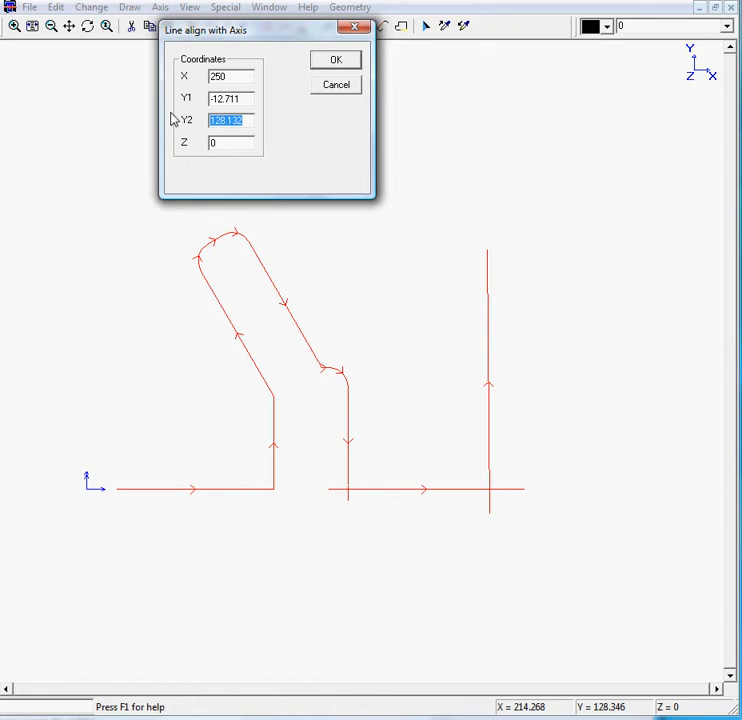
pyautogui.write('124')
pyautogui.click(336, 61)
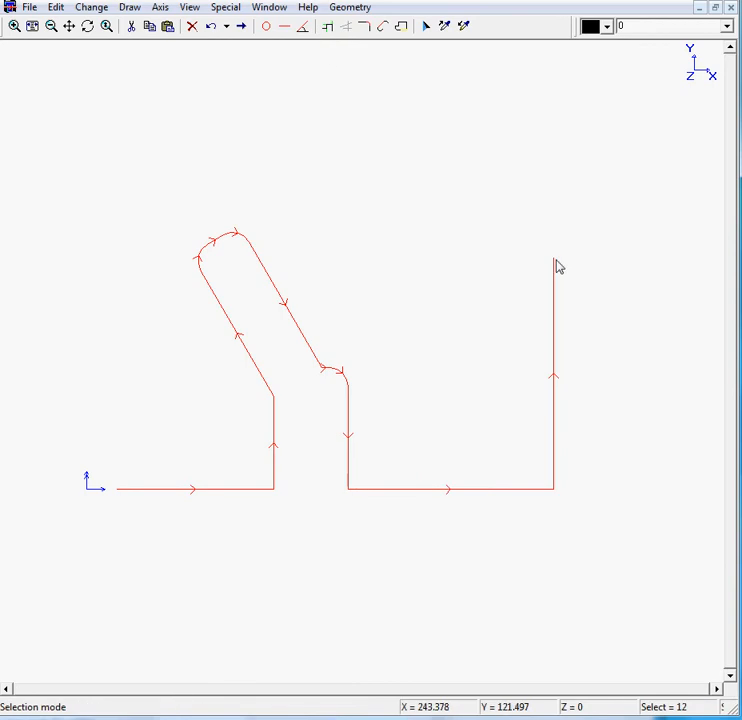
# Add a 40 long line at 110 degrees to the X-axis from the top of the X 250 line, not relative to the chain end.
pyautogui.moveTo(556, 262)
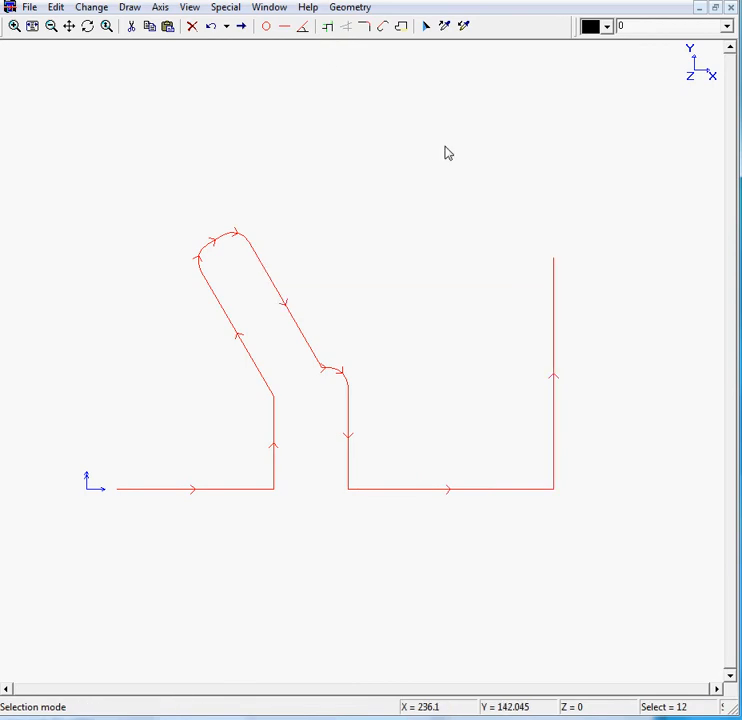
pyautogui.click(301, 26)
pyautogui.moveTo(297, 20); pyautogui.dragTo(249, 75)
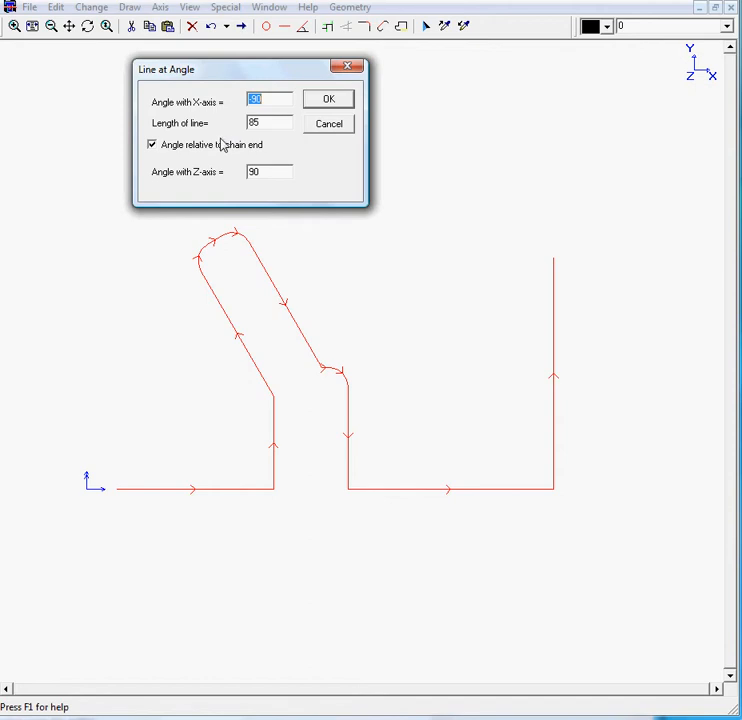
pyautogui.click(217, 149)
pyautogui.click(283, 102)
pyautogui.press('Home')
pyautogui.write('-')
pyautogui.moveTo(283, 102); pyautogui.dragTo(228, 107)
pyautogui.write('90+20')
pyautogui.doubleClick(254, 122)
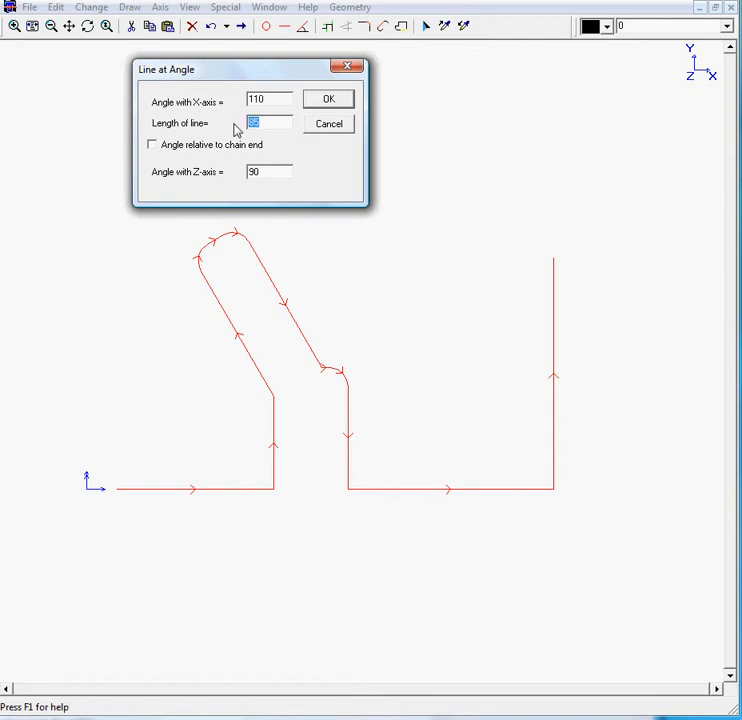
pyautogui.write('40')
pyautogui.click(330, 101)
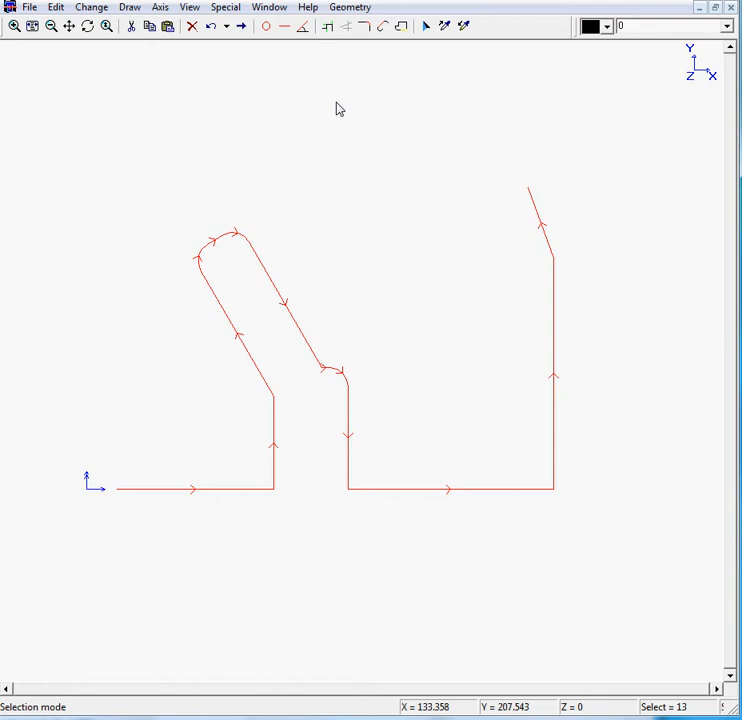
# Sketch a horizontal line at Y 162 over the angled line's upper end, from about X 176 to about X 295.
pyautogui.click(284, 26)
pyautogui.click(416, 207)
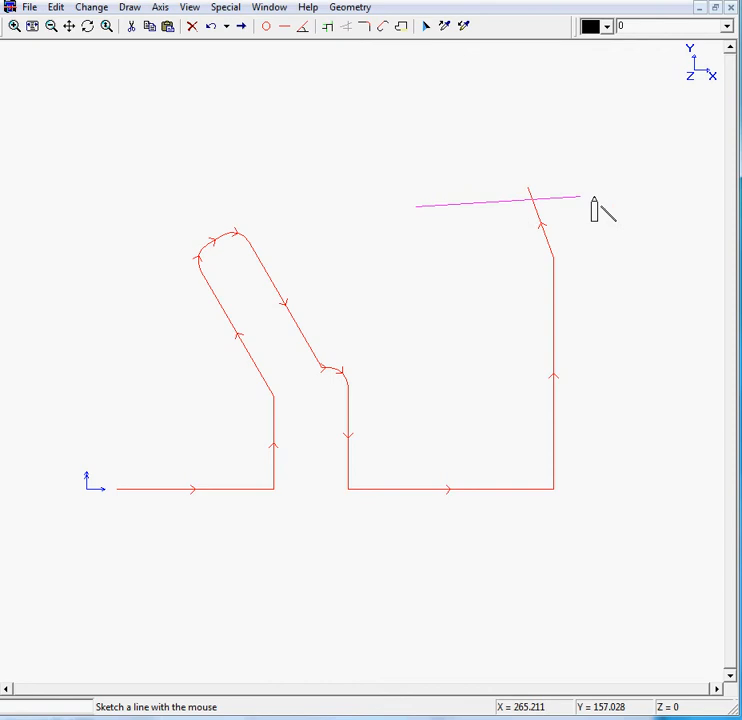
pyautogui.click(640, 212)
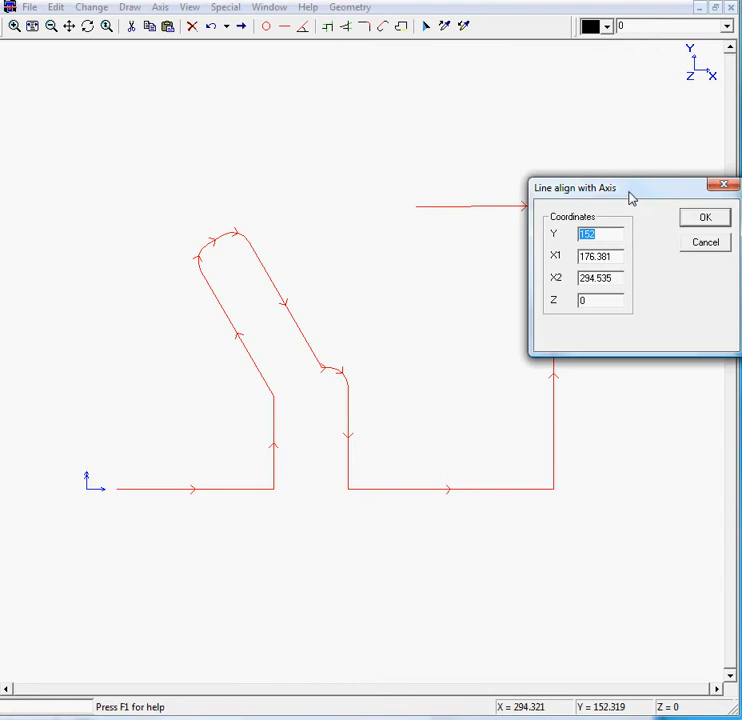
pyautogui.moveTo(631, 192); pyautogui.dragTo(185, 72)
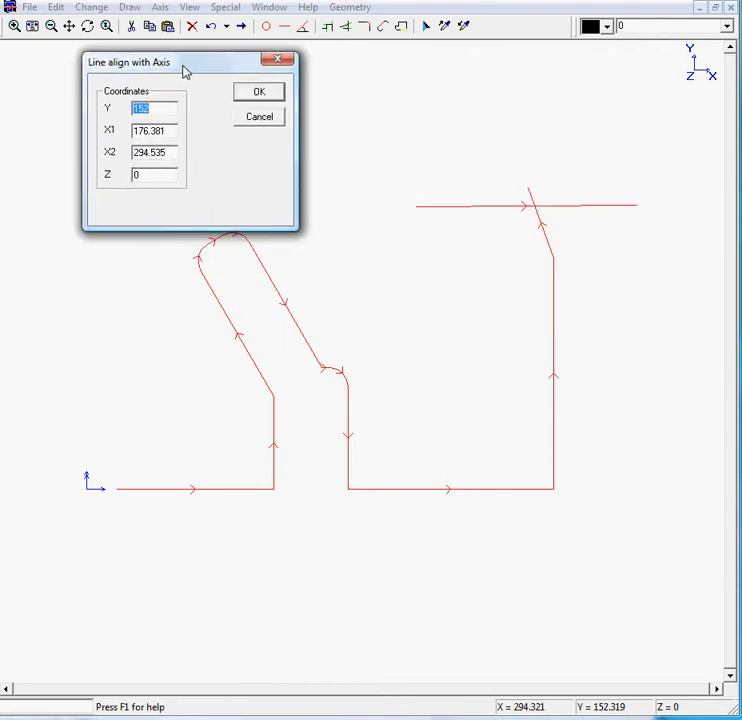
pyautogui.write('162')
pyautogui.click(252, 95)
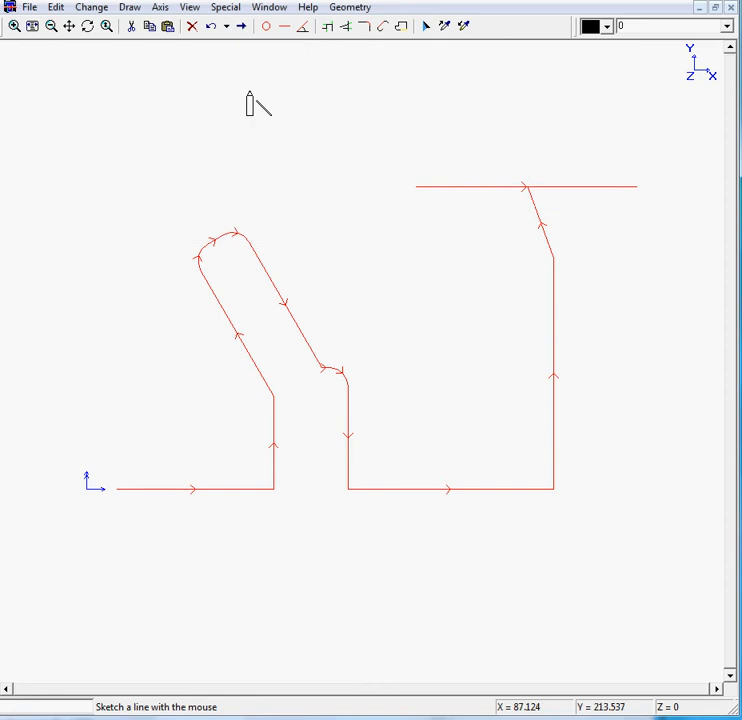
# Extend the 110-degree line's upper end to meet the Y 162 line.
pyautogui.click(14, 25)
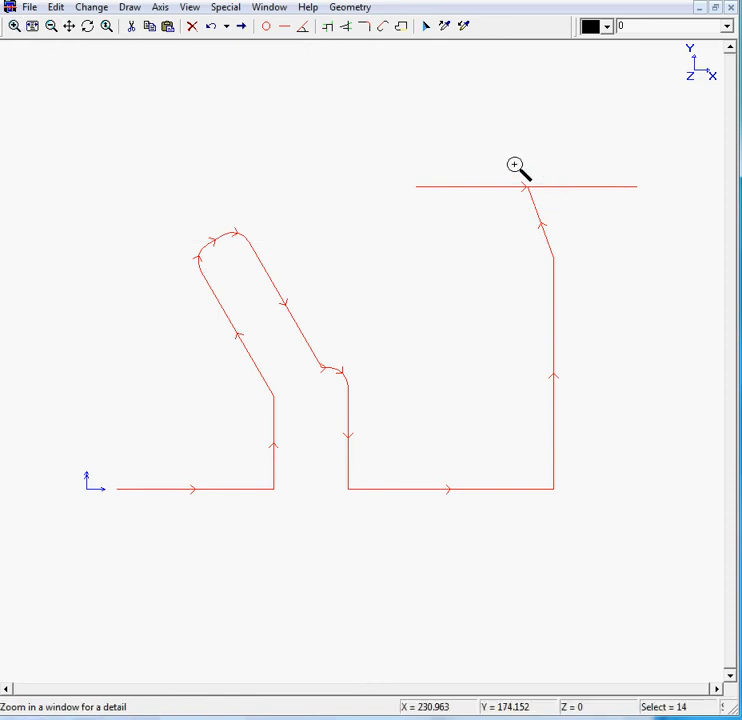
pyautogui.moveTo(514, 164); pyautogui.dragTo(576, 225)
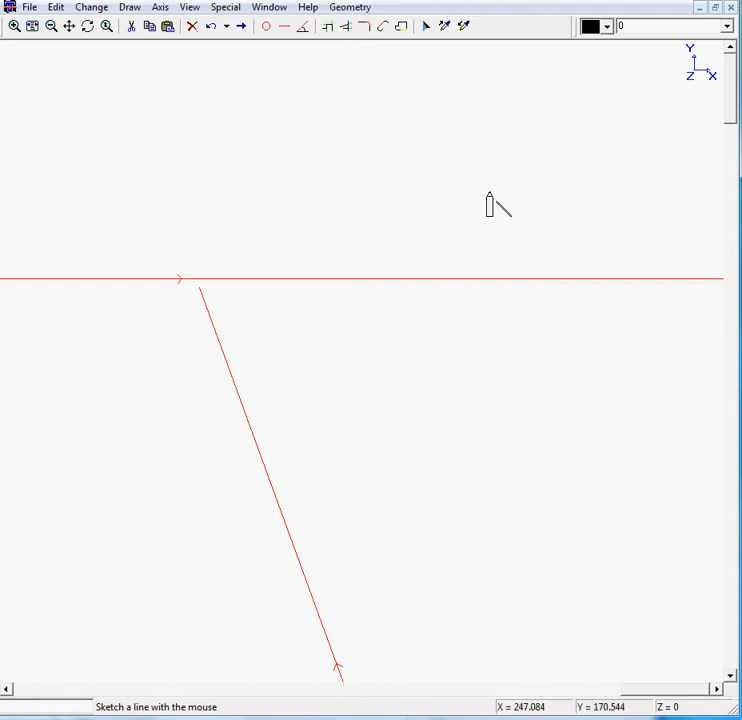
pyautogui.click(346, 31)
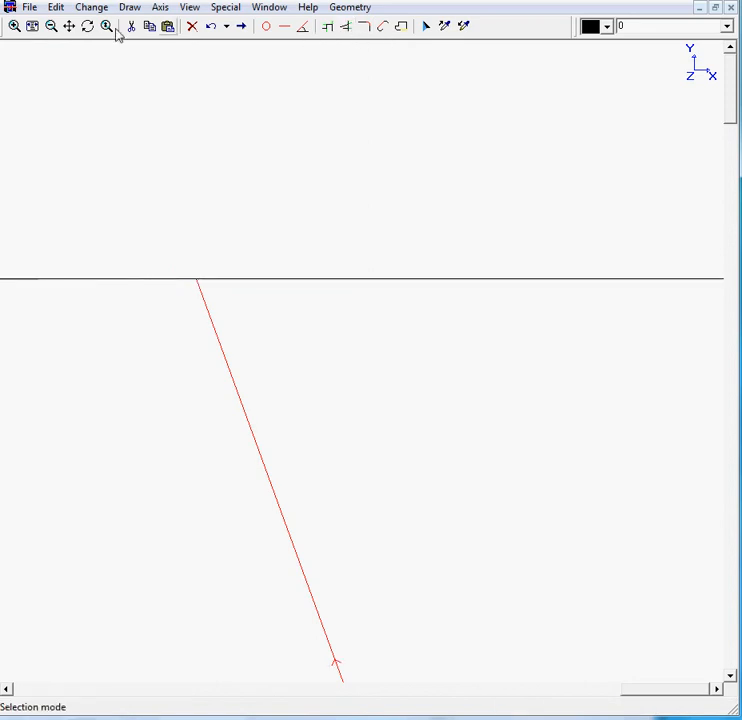
# Snap the axis origin to the intersection of the 110-degree line and the Y 162 line.
pyautogui.click(30, 30)
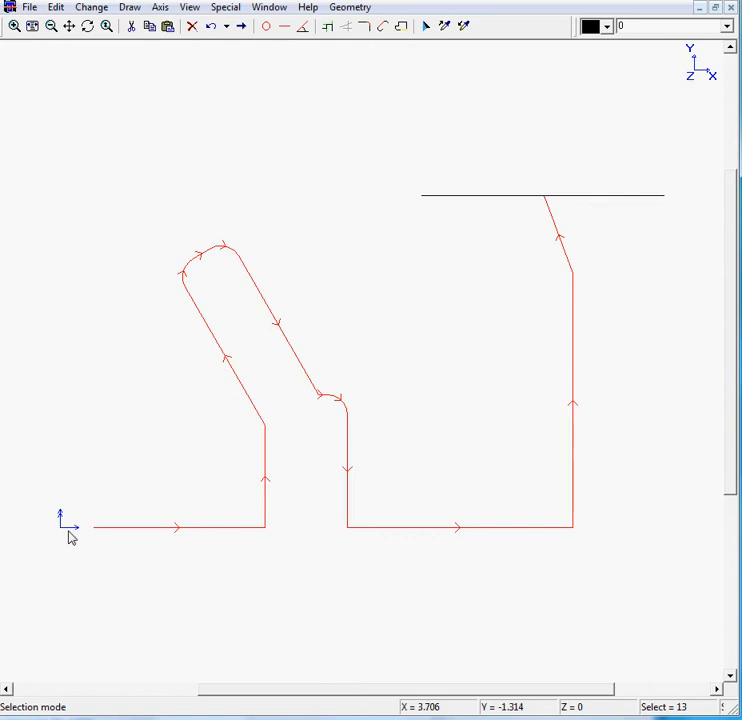
pyautogui.click(160, 8)
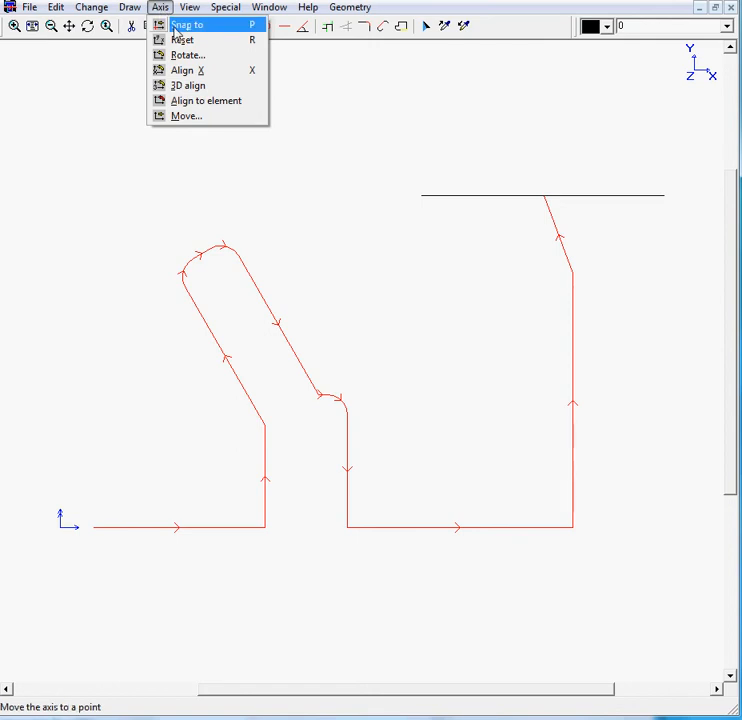
pyautogui.click(176, 28)
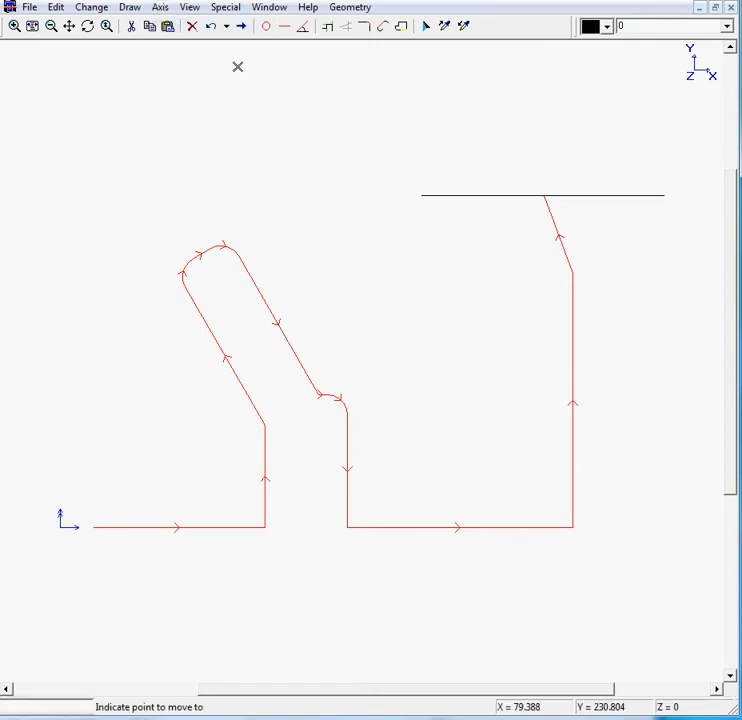
pyautogui.click(544, 191)
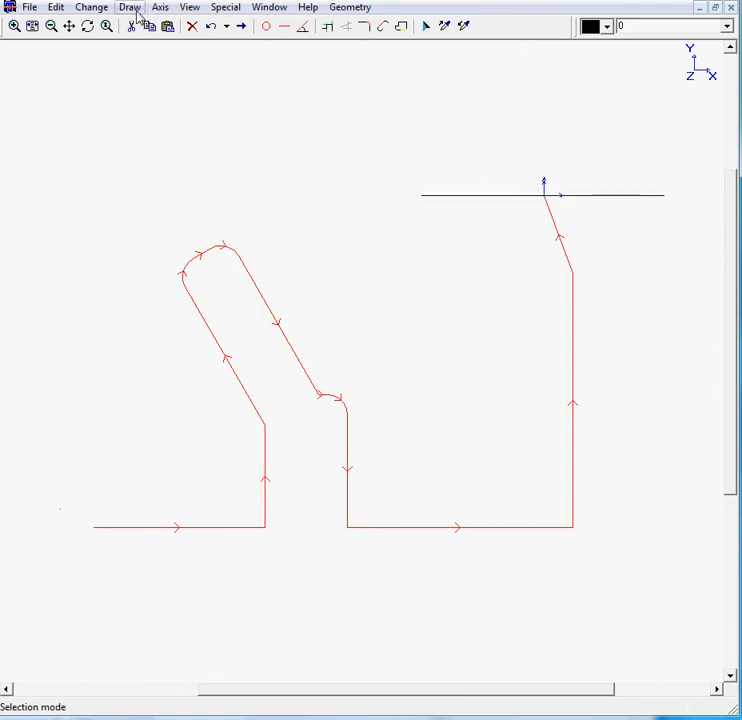
# Sketch a horizontal line at Y 26 above the part, from X -65 to about X -163.
pyautogui.click(285, 28)
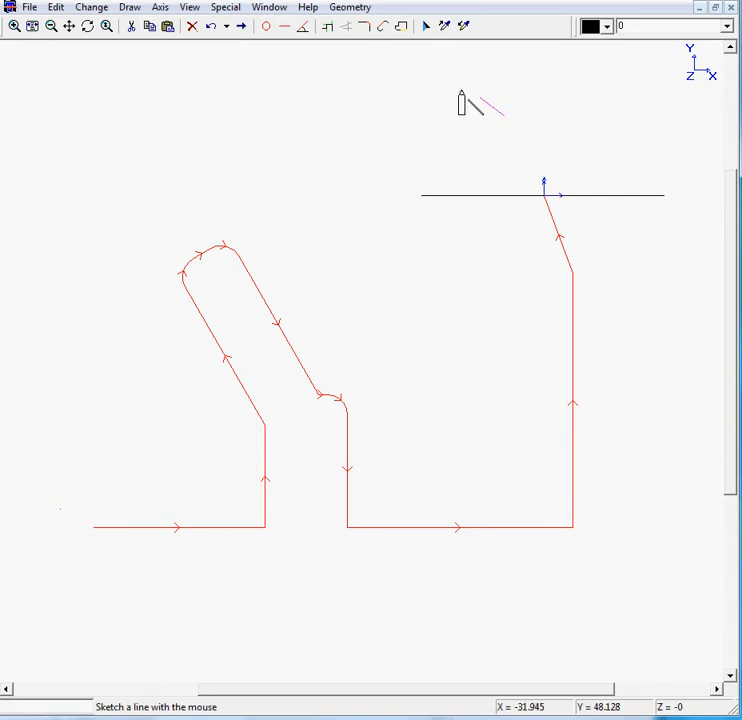
pyautogui.click(210, 126)
pyautogui.moveTo(204, 116); pyautogui.dragTo(184, 181)
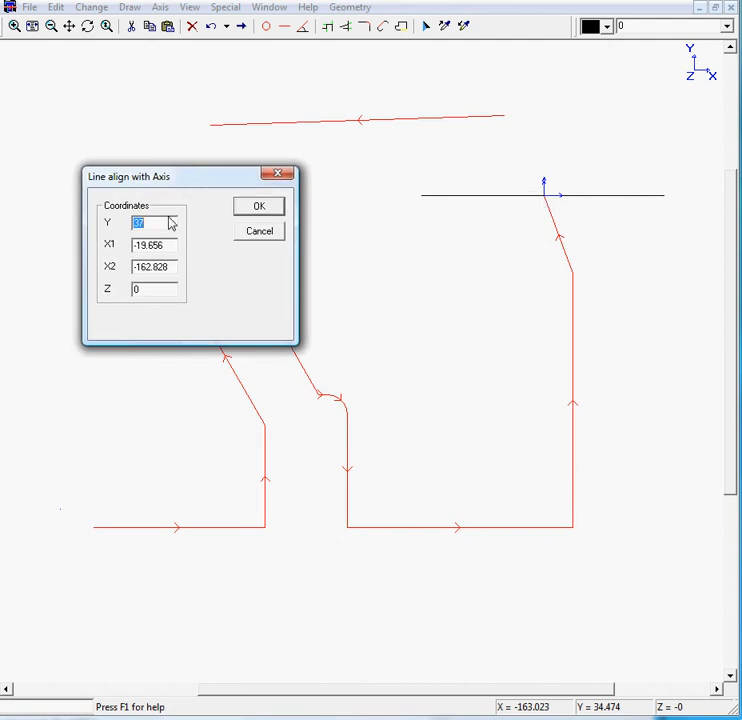
pyautogui.write('26')
pyautogui.click(158, 244)
pyautogui.moveTo(160, 245); pyautogui.dragTo(96, 245)
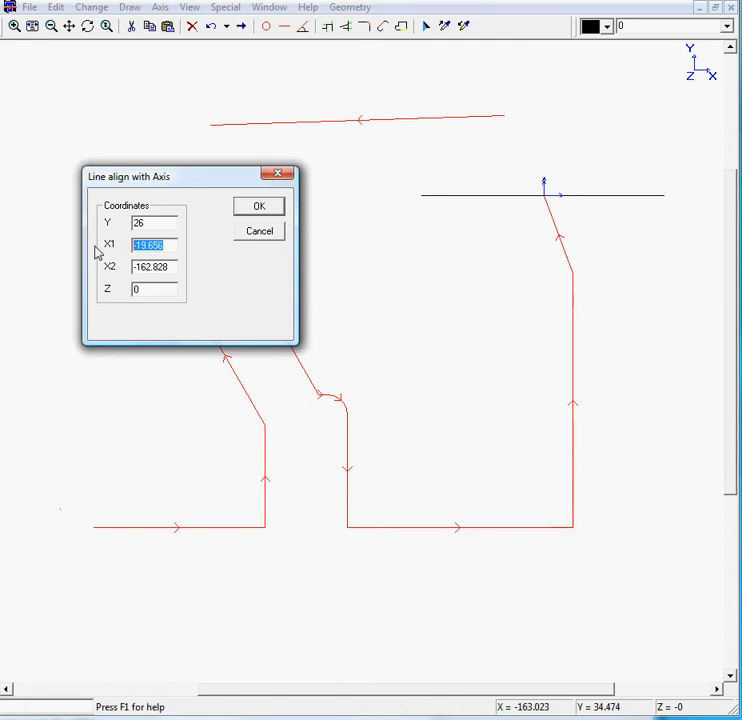
pyautogui.write('-65')
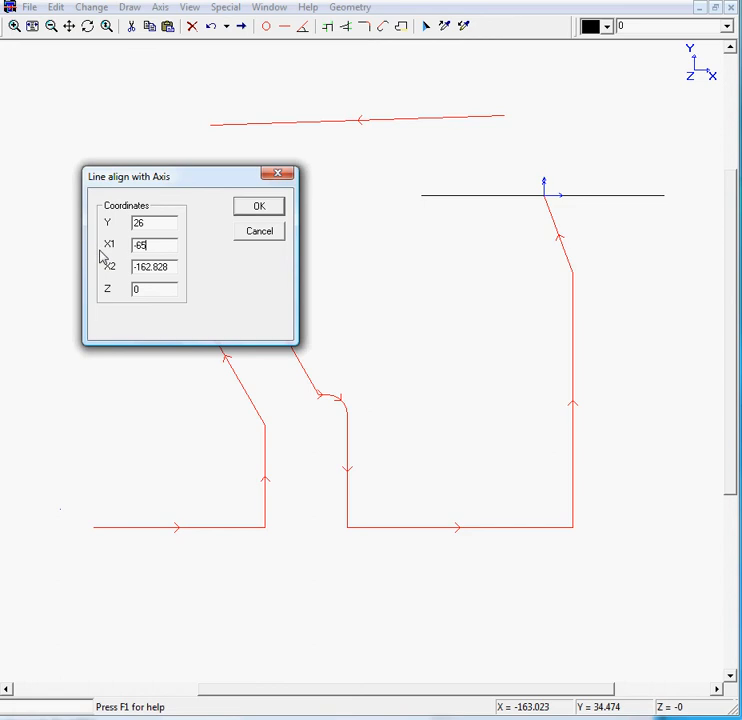
pyautogui.moveTo(166, 266); pyautogui.dragTo(115, 266)
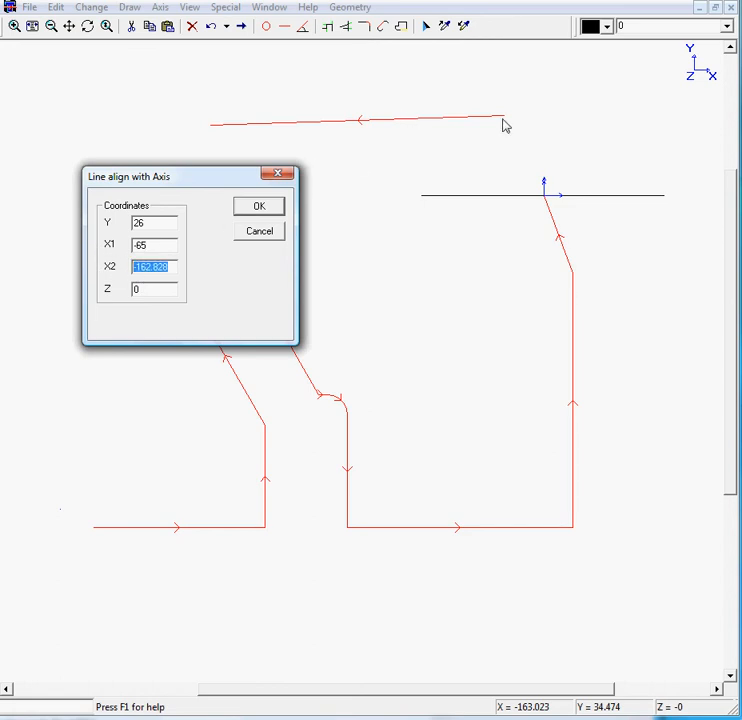
pyautogui.click(278, 208)
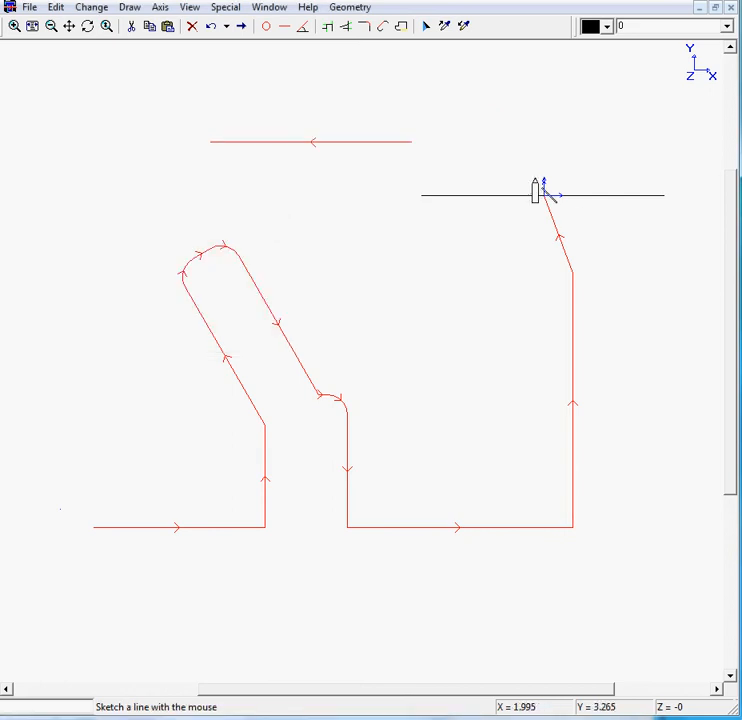
# Connect the 110-degree line's upper end to the Y 26 line with Linejoin, and return the axis to its original origin.
pyautogui.click(130, 8)
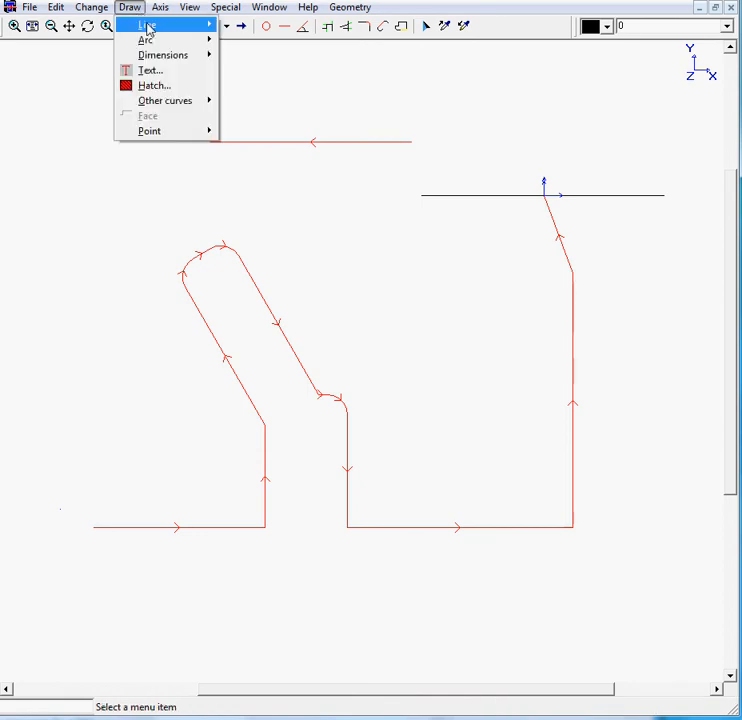
pyautogui.moveTo(146, 24)
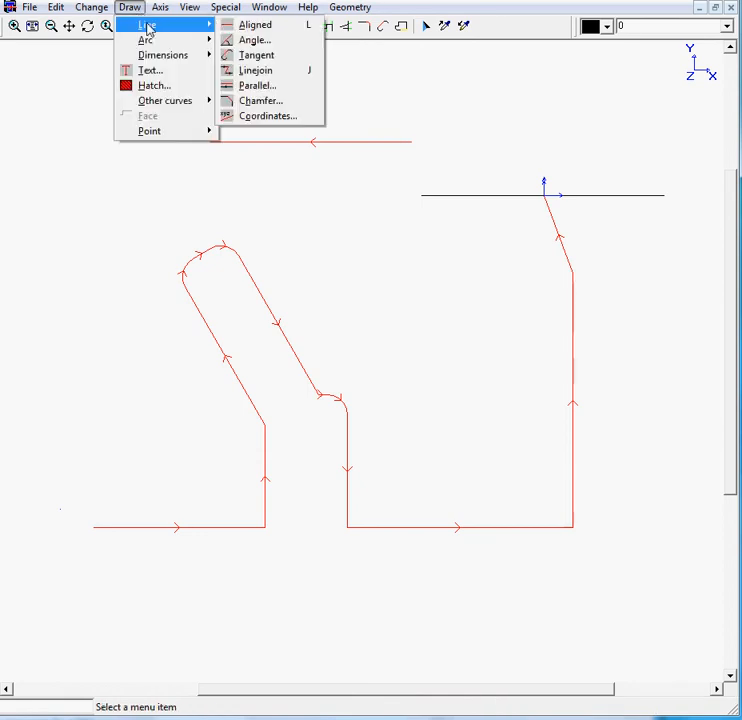
pyautogui.click(311, 72)
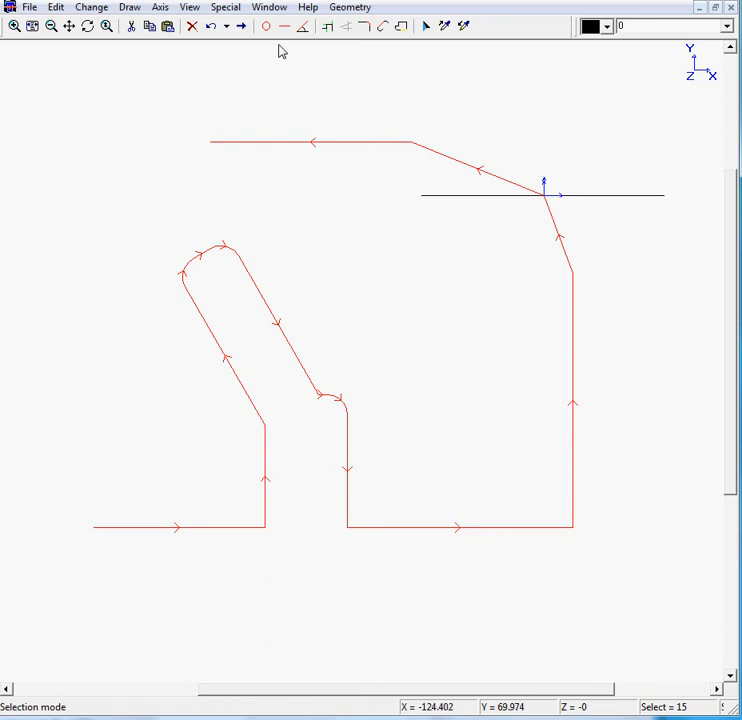
pyautogui.click(162, 8)
pyautogui.click(180, 40)
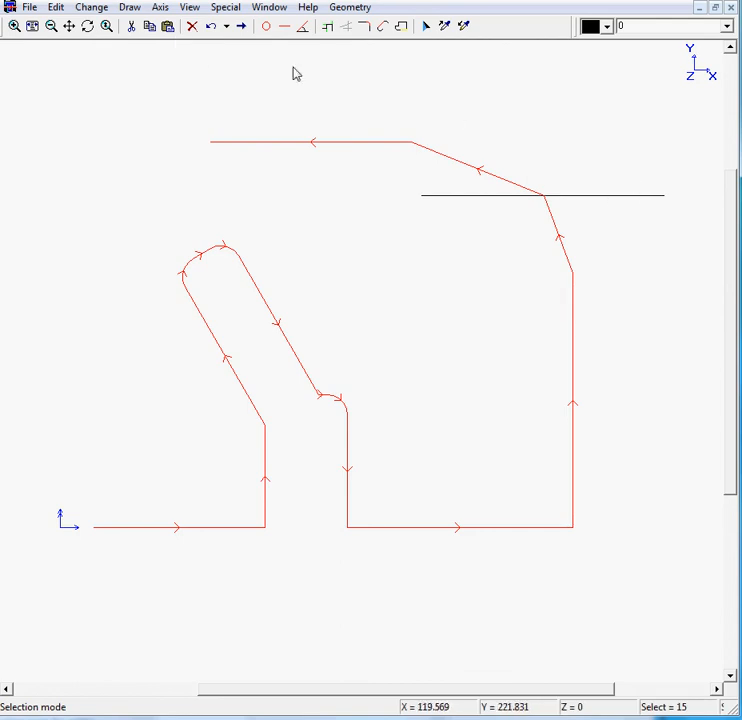
# Add a counterclockwise radius 50 arc centred at X 0, Y 138, from 90 to 270 degrees, and extend the top line to meet it.
pyautogui.click(266, 26)
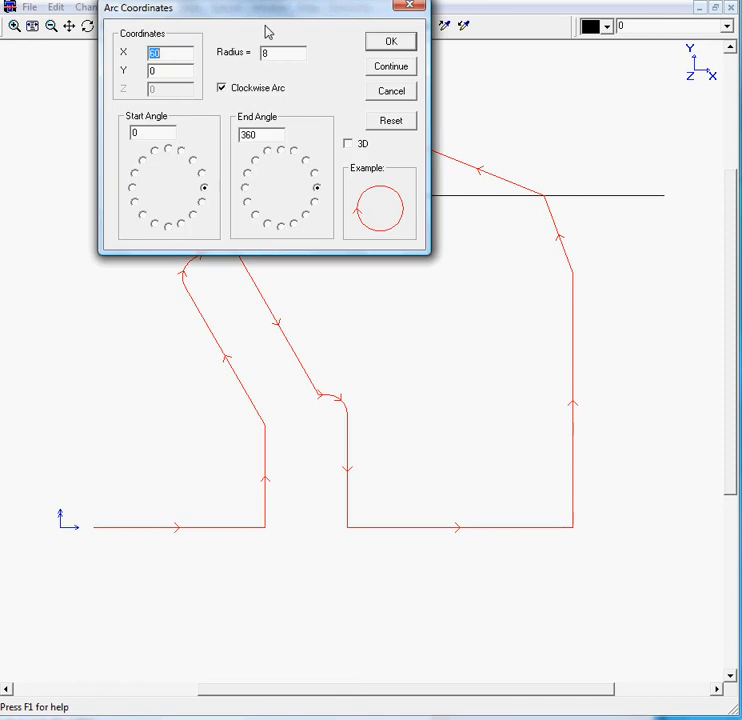
pyautogui.click(398, 121)
pyautogui.moveTo(170, 55); pyautogui.dragTo(80, 44)
pyautogui.moveTo(152, 71); pyautogui.dragTo(129, 63)
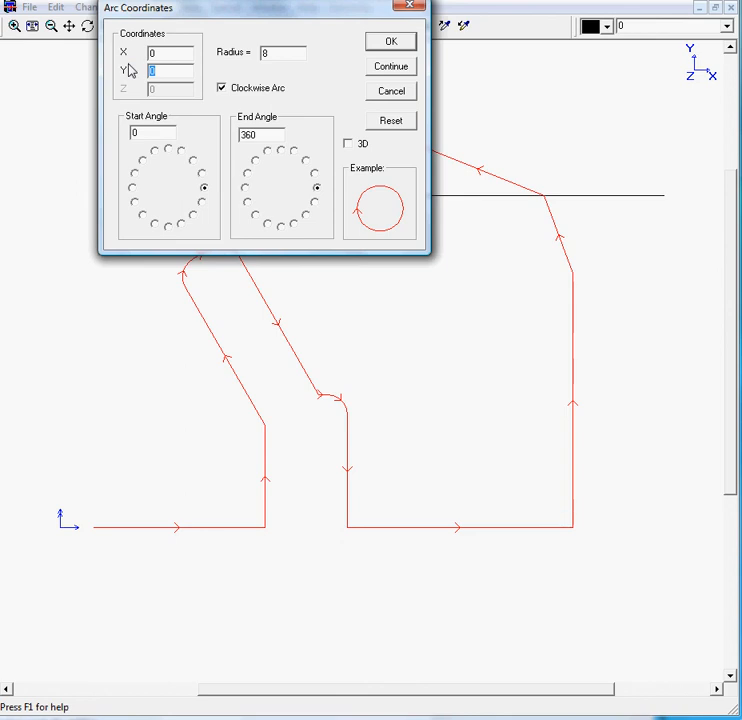
pyautogui.write('188-50')
pyautogui.press('Tab')
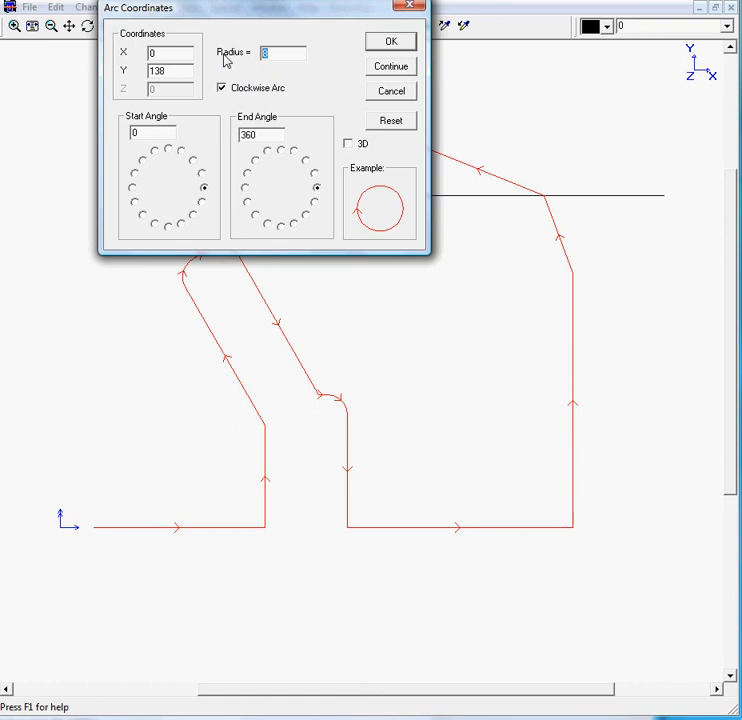
pyautogui.write('50')
pyautogui.click(221, 88)
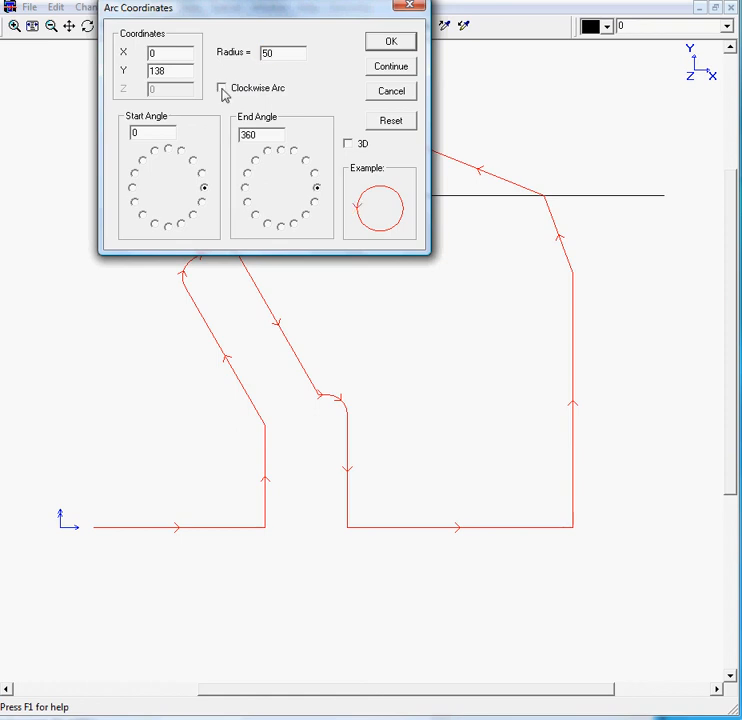
pyautogui.click(167, 150)
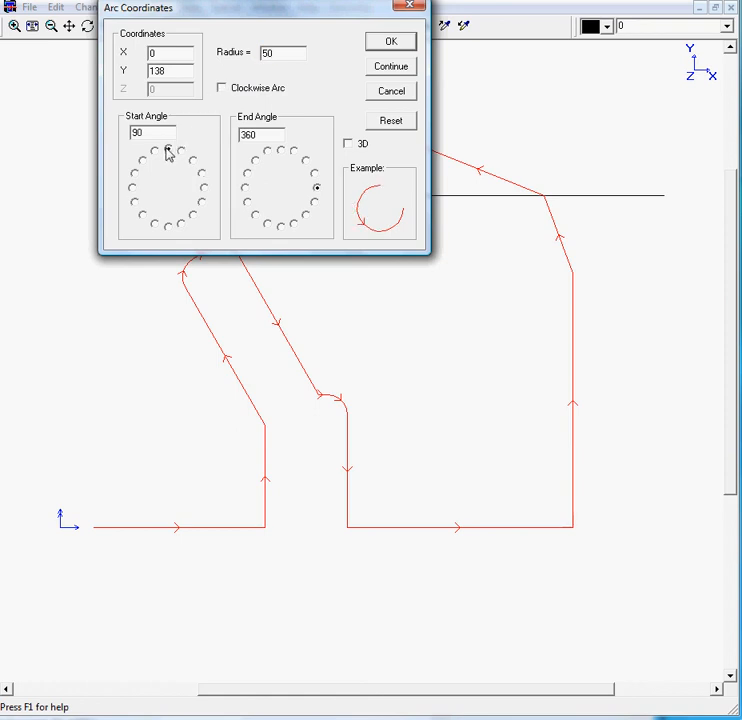
pyautogui.click(281, 226)
pyautogui.moveTo(287, 18)
pyautogui.mouseDown()
pyautogui.moveTo(392, 171)
pyautogui.moveTo(388, 215)
pyautogui.mouseUp()
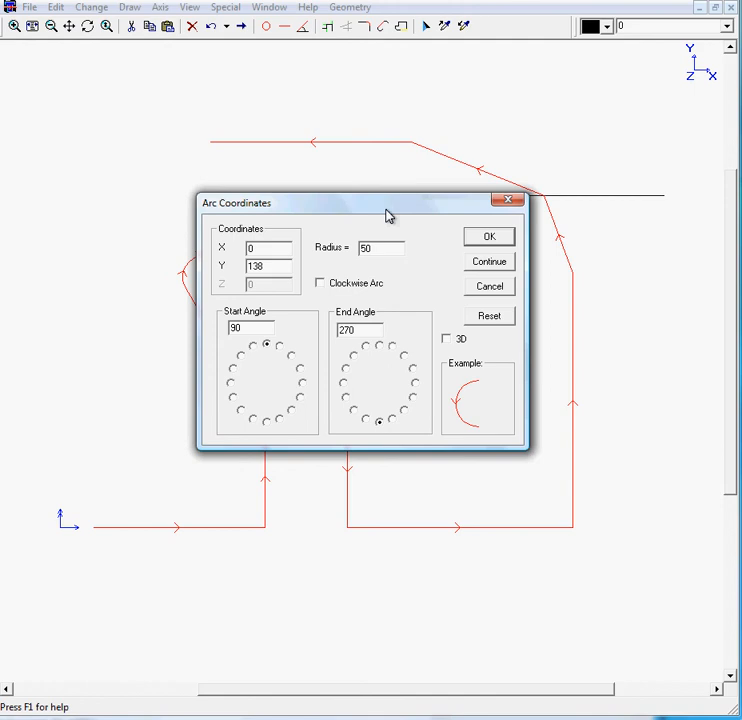
pyautogui.click(475, 240)
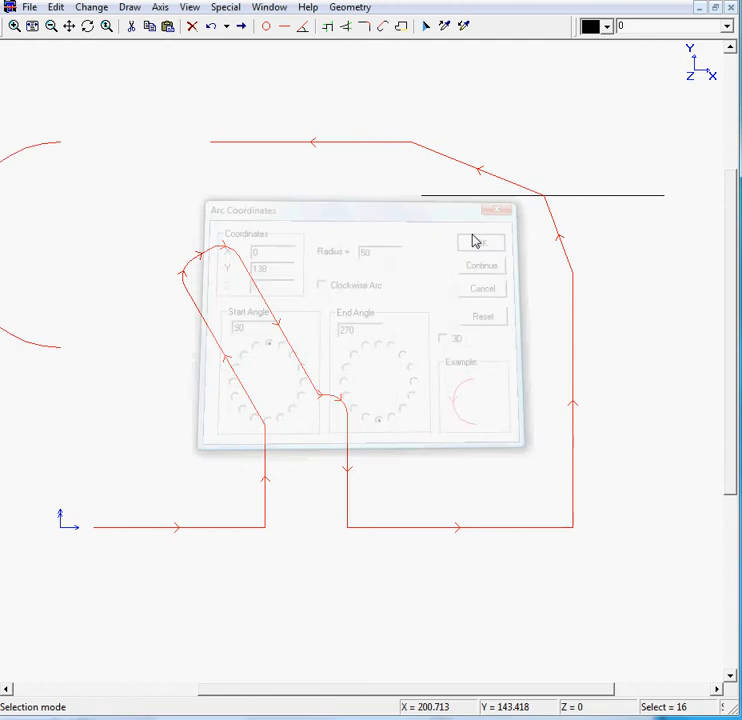
pyautogui.click(33, 27)
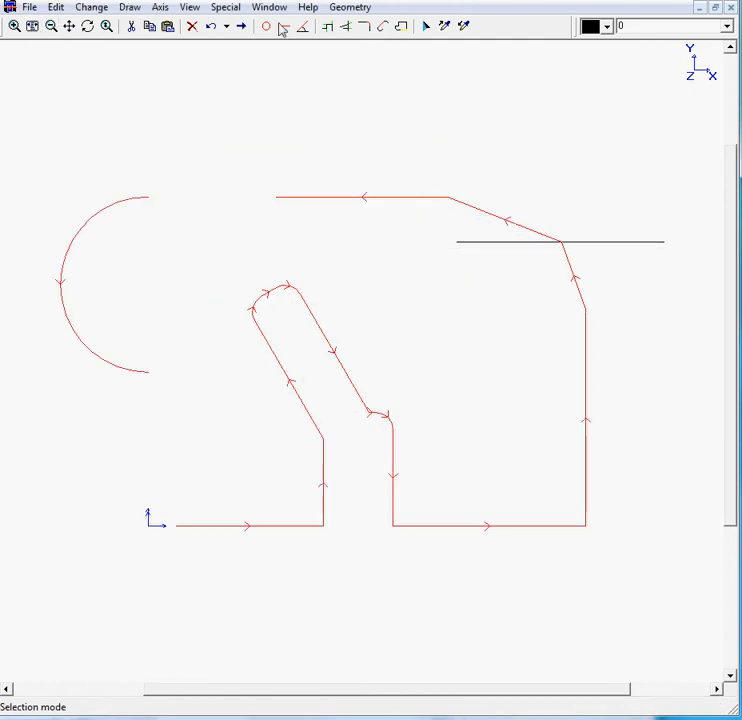
pyautogui.click(329, 27)
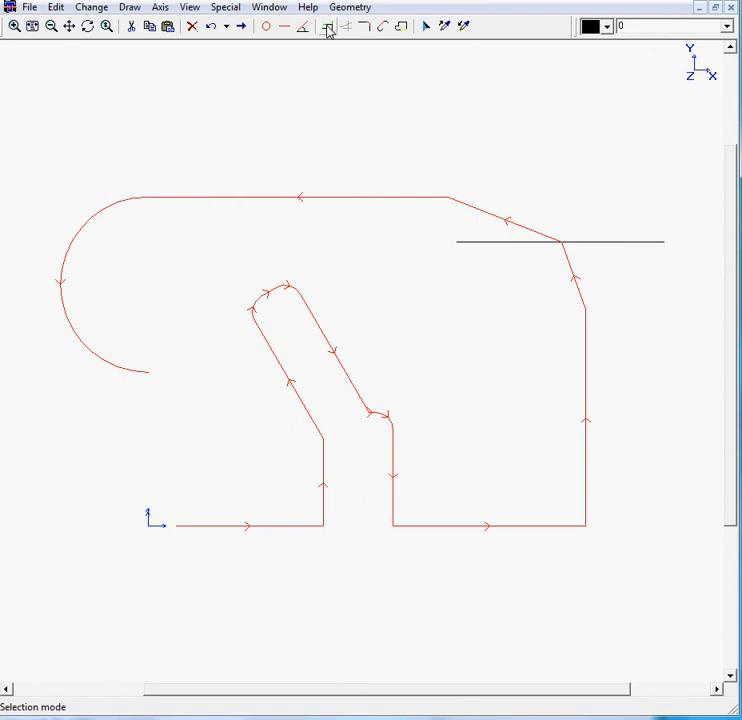
# Add a clockwise radius 36 arc centred at X 0, Y 52, from 90 to 270 degrees.
pyautogui.click(268, 28)
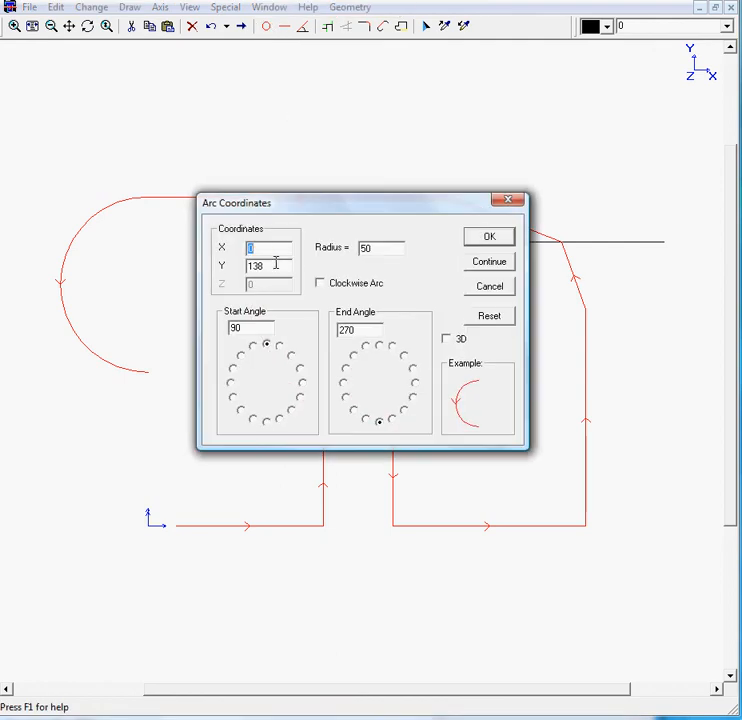
pyautogui.press('Tab')
pyautogui.write('188-100-36')
pyautogui.click(371, 248)
pyautogui.doubleClick(371, 248)
pyautogui.write('36')
pyautogui.click(320, 285)
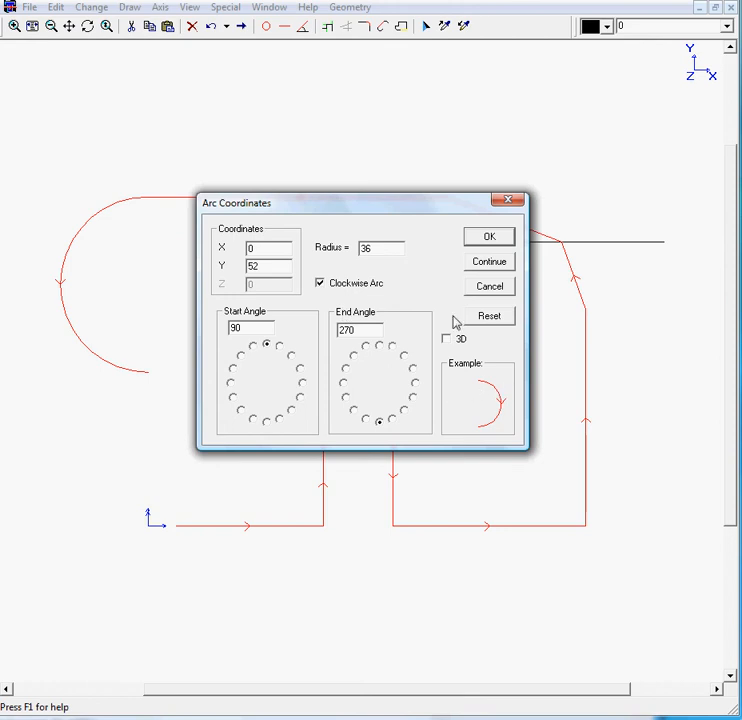
pyautogui.click(490, 237)
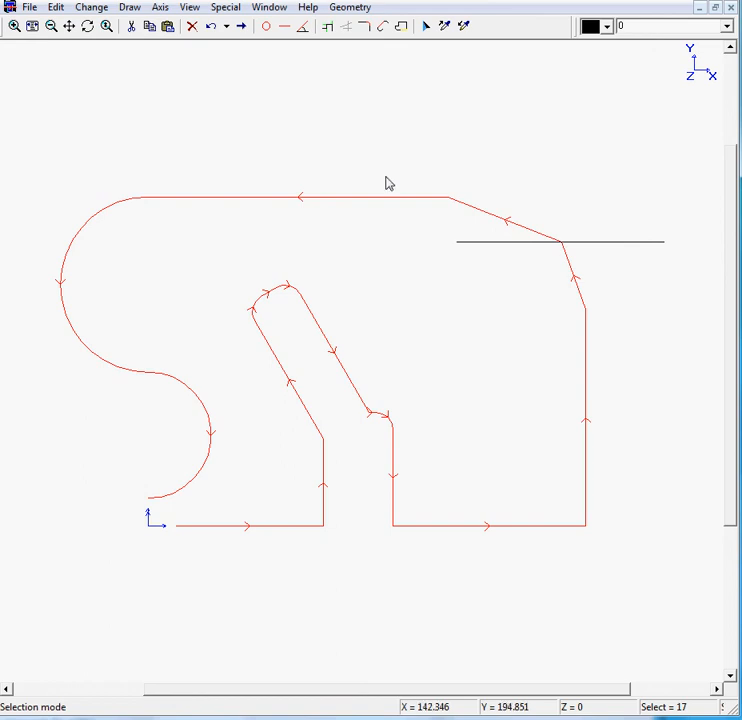
# Add a 40 long line at 30+180 degrees to the X-axis from the radius 36 arc, and close the profile at the base line.
pyautogui.click(303, 26)
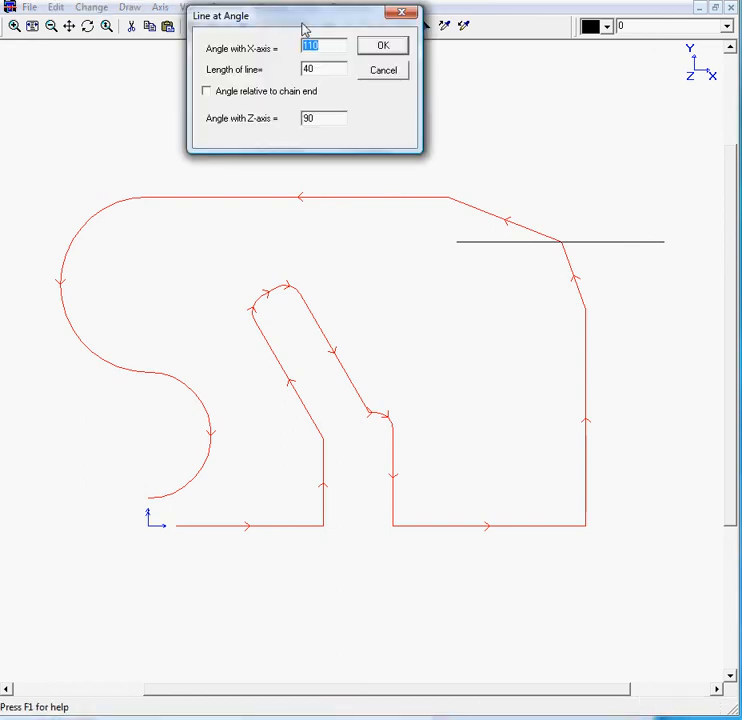
pyautogui.moveTo(303, 25); pyautogui.dragTo(294, 106)
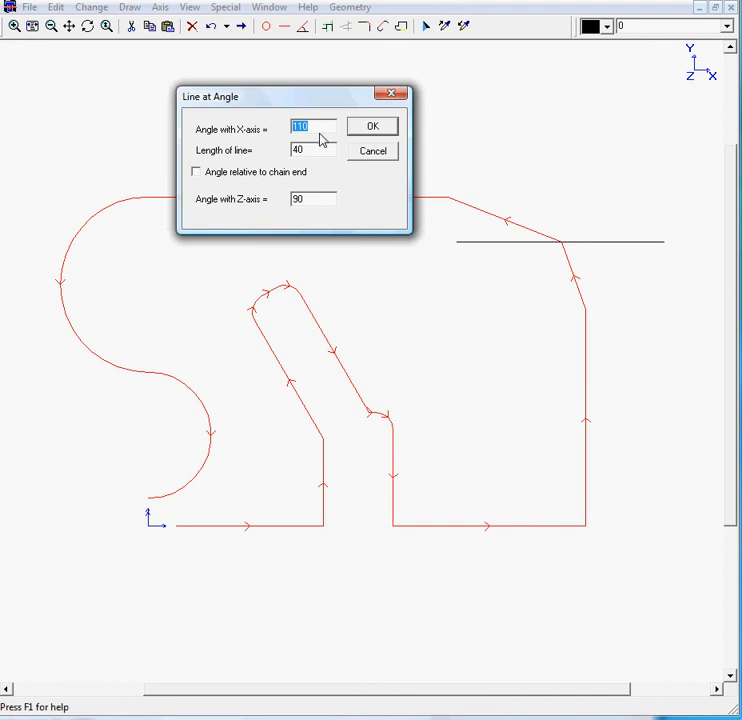
pyautogui.write('30+180')
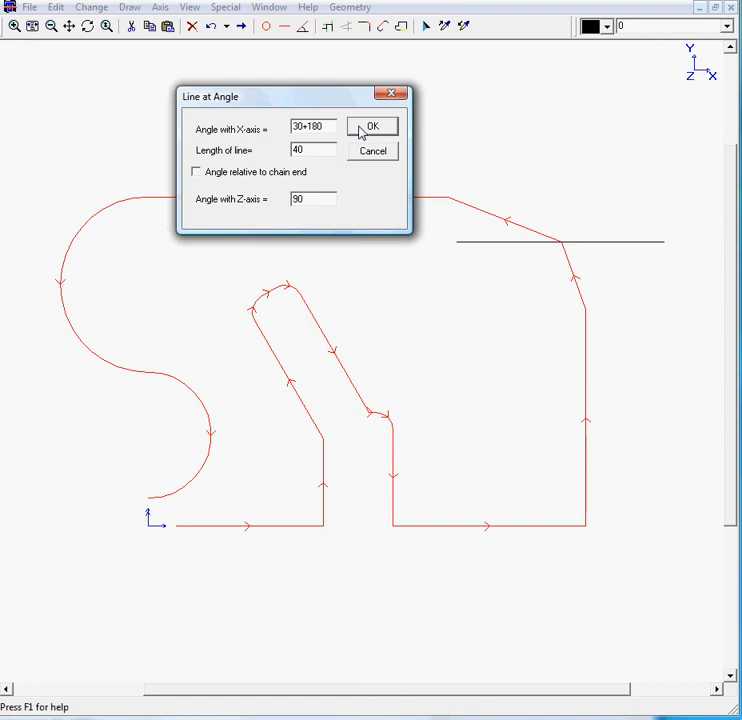
pyautogui.click(368, 127)
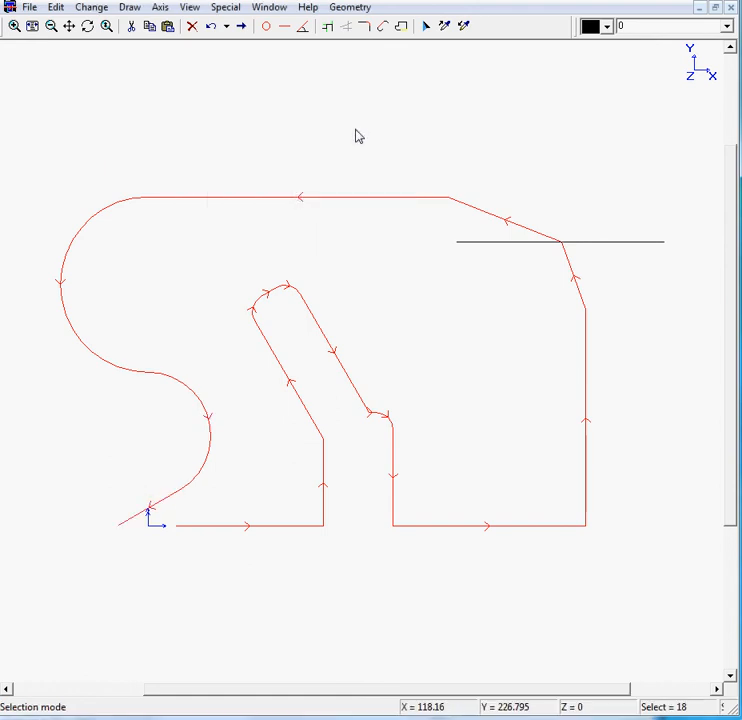
pyautogui.click(400, 27)
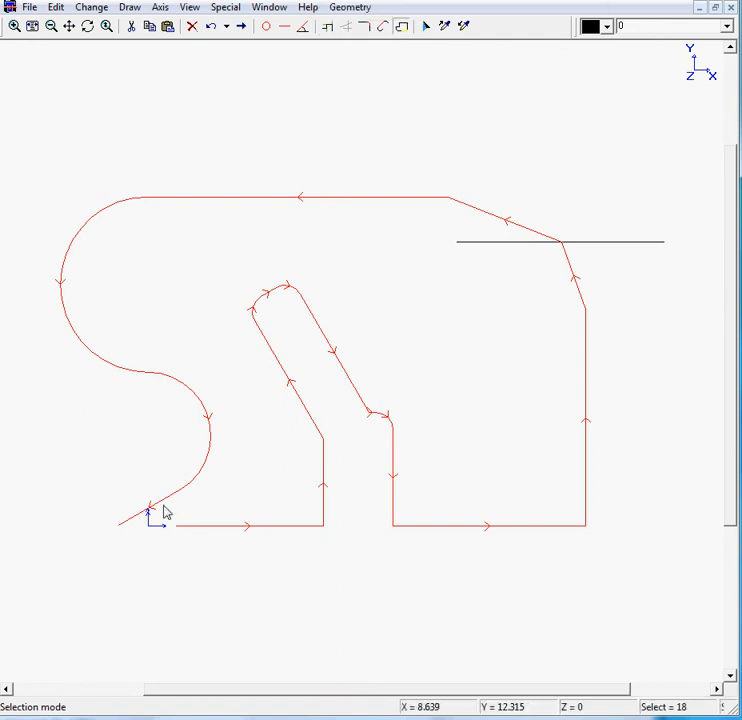
pyautogui.click(329, 29)
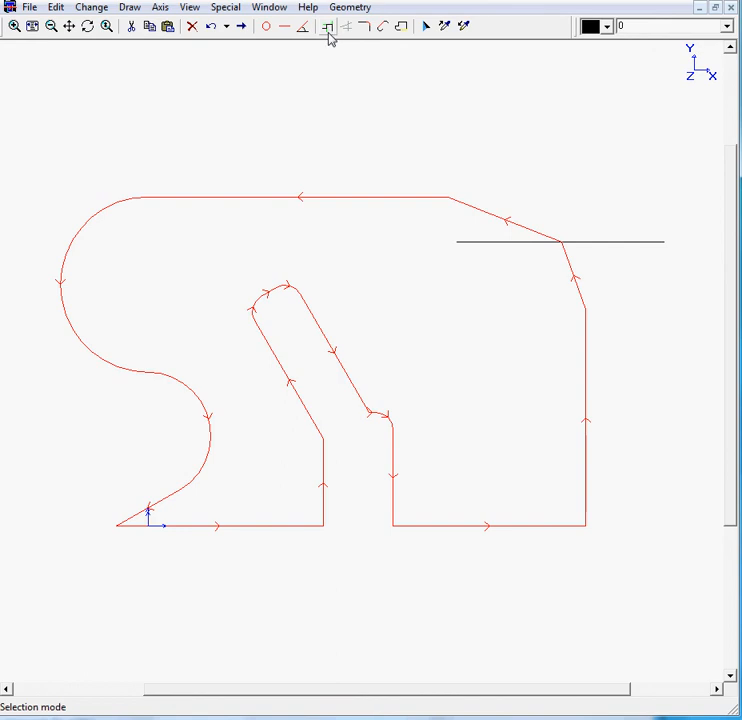
# Delete the horizontal construction line at Y 162.
pyautogui.click(619, 243)
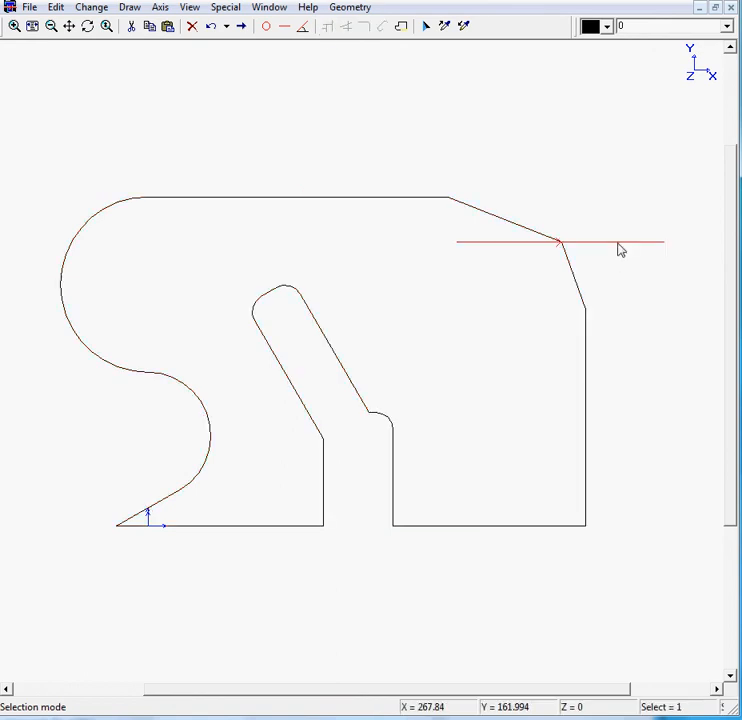
pyautogui.click(194, 29)
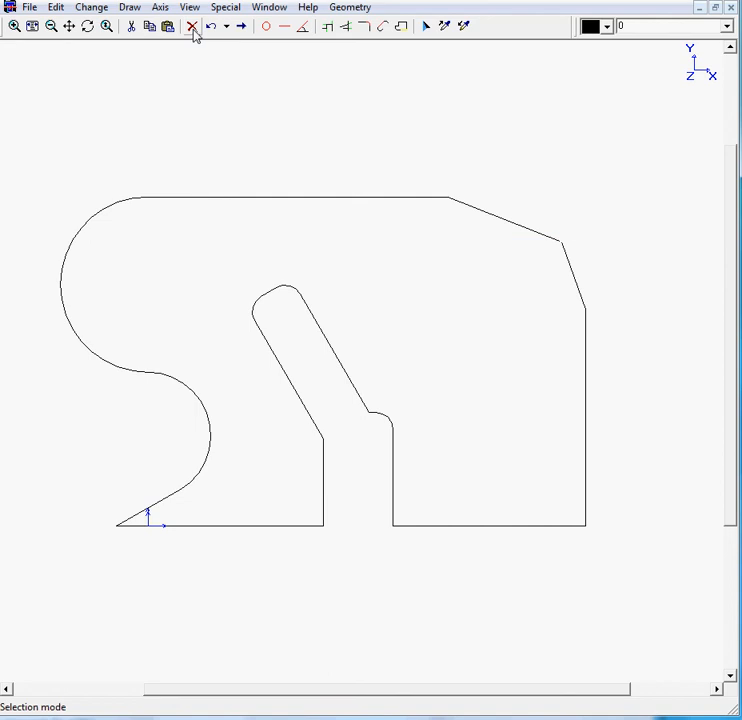
pyautogui.click(32, 27)
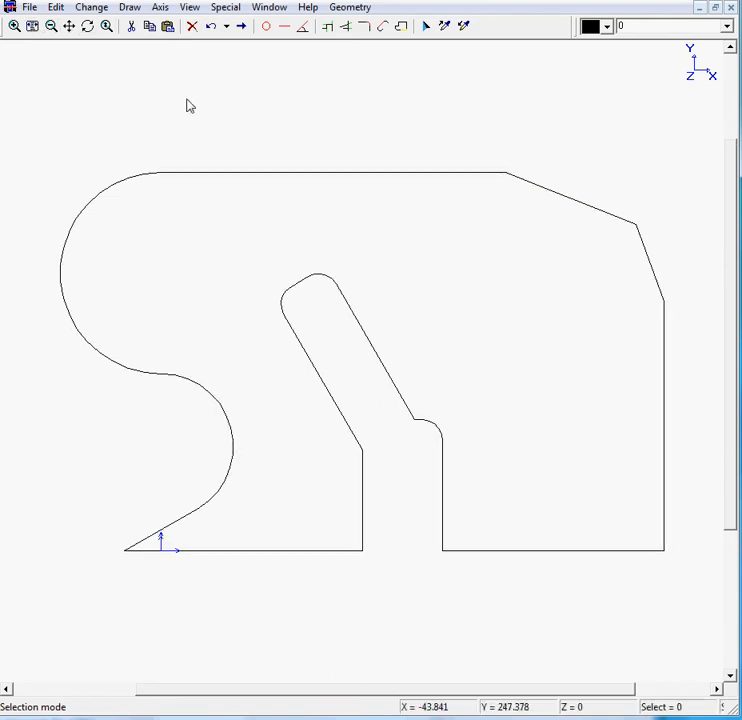